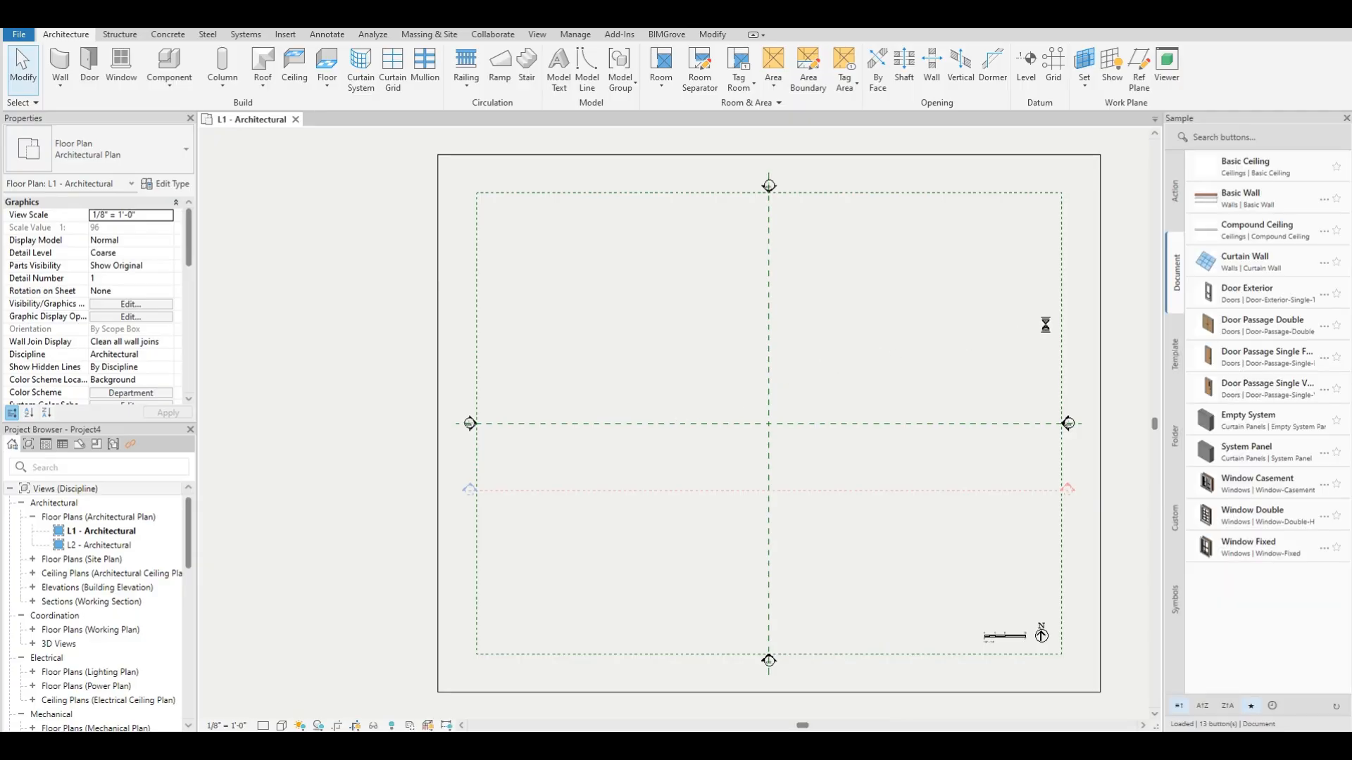
Close the open Sample palette, launch the BIMGrove Palette Project Launcher and reopen the Sample palette from its list.
left_click(1346, 121)
left_click(674, 35)
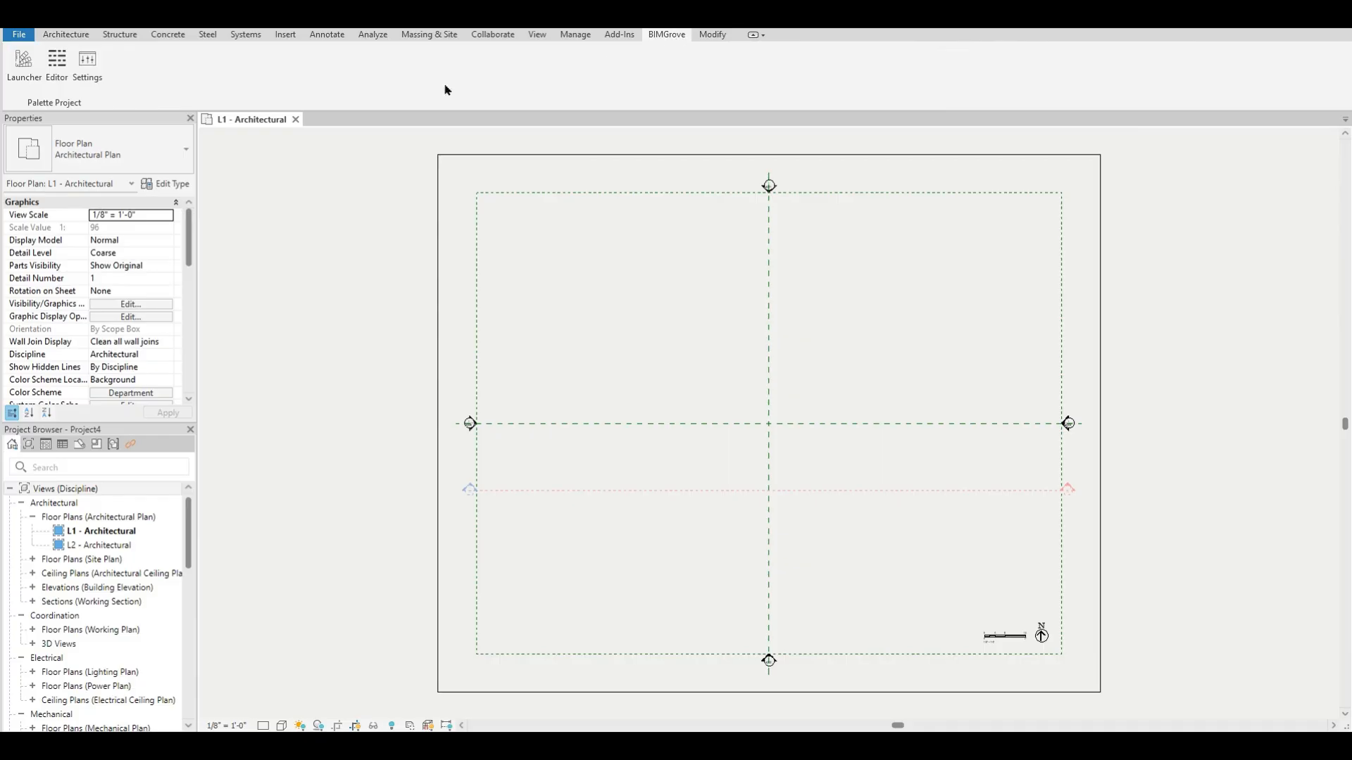
left_click(24, 67)
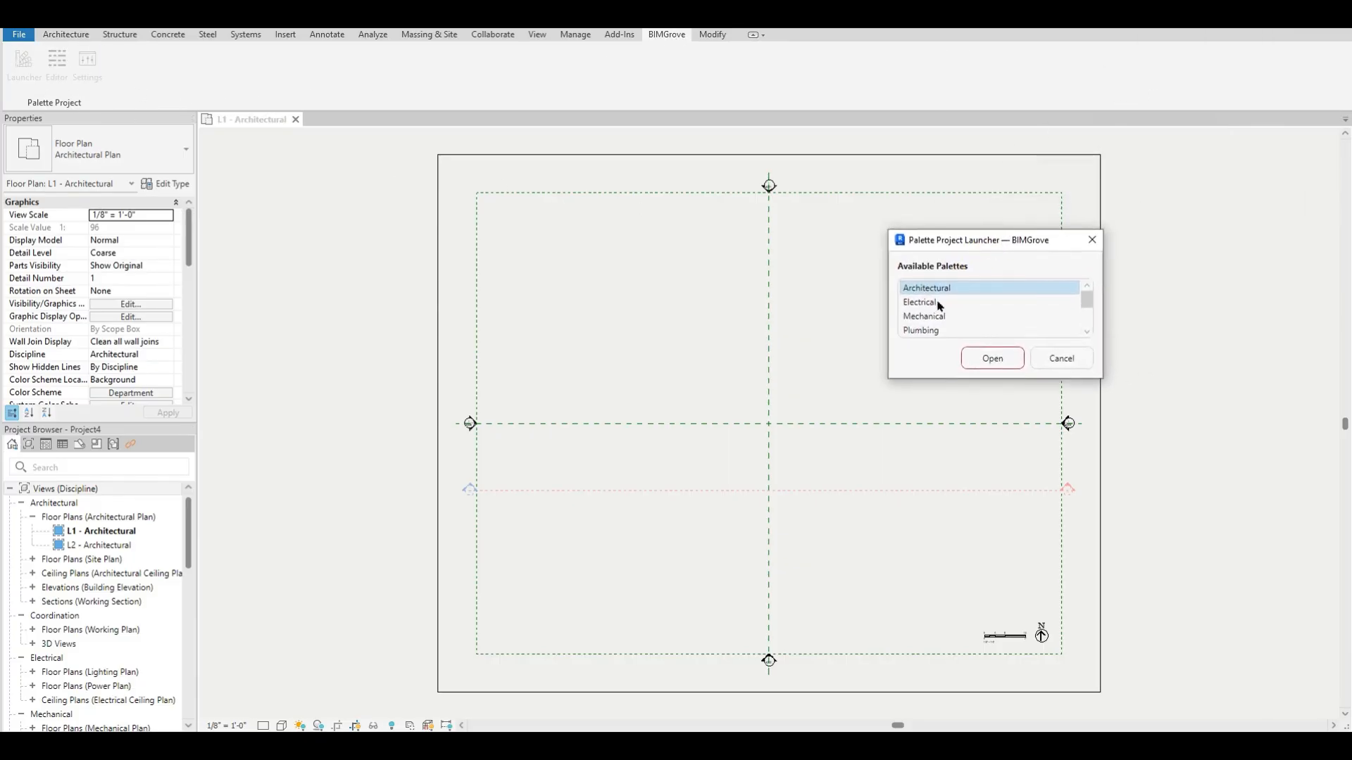
scroll(936, 310, "down", 1)
left_click(933, 303)
left_click(933, 307)
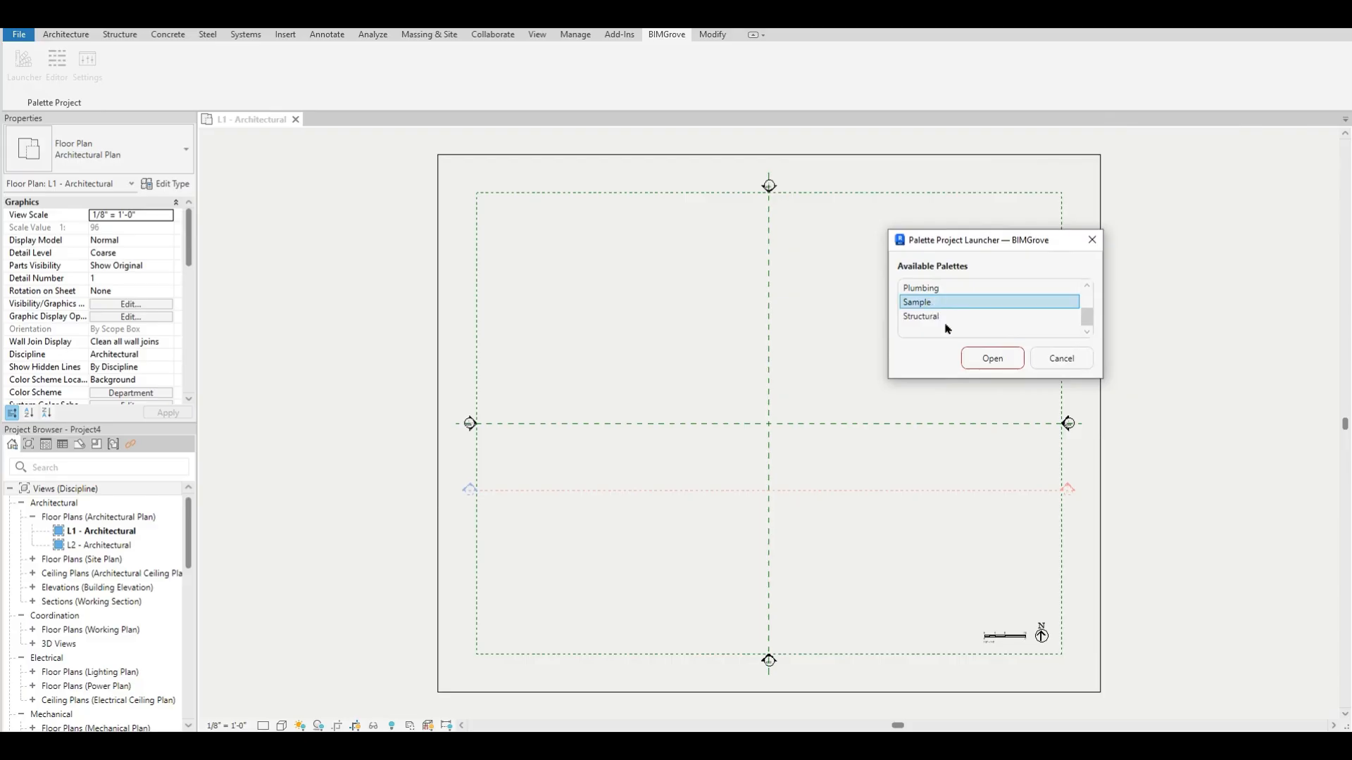
left_click(988, 361)
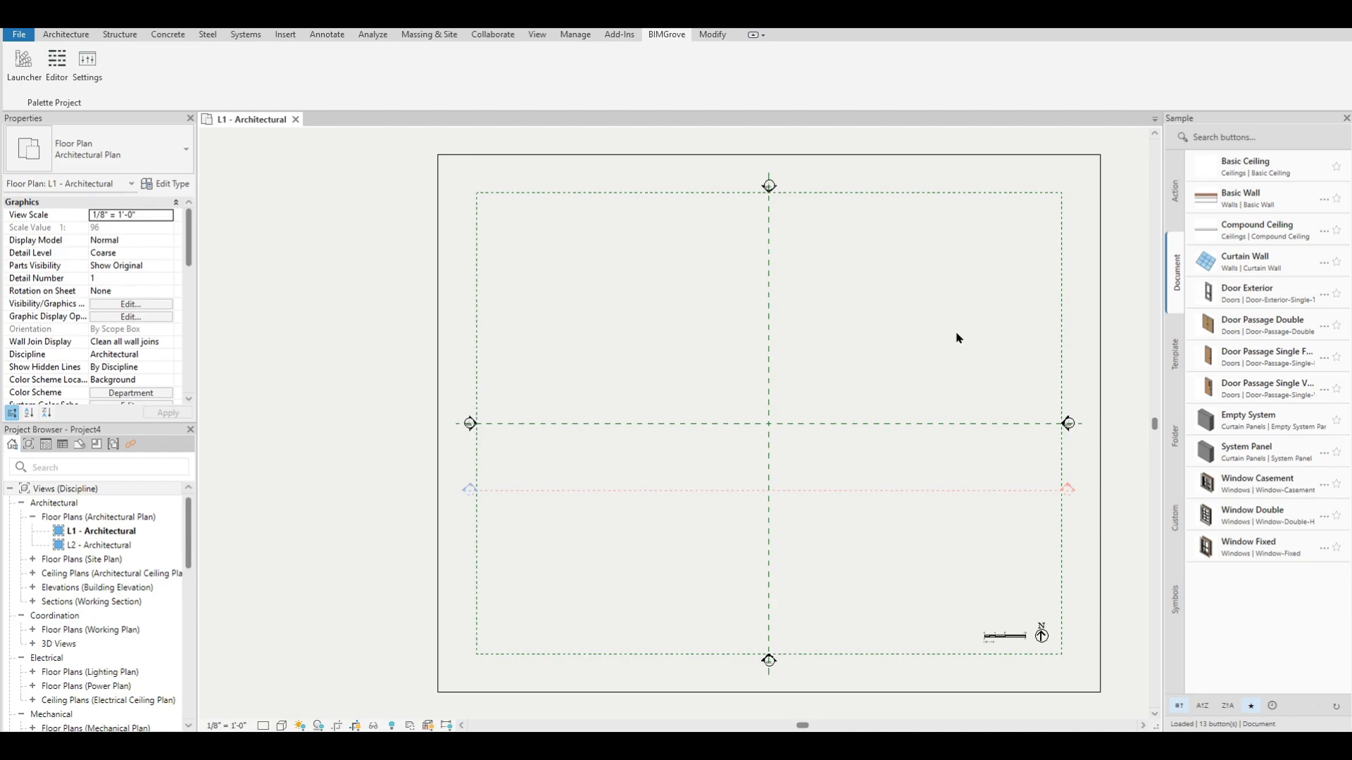
Browse the Sample palette's Action, Template and Folder categories, and run the Open Sample action to open the sample project.
left_click(1170, 213)
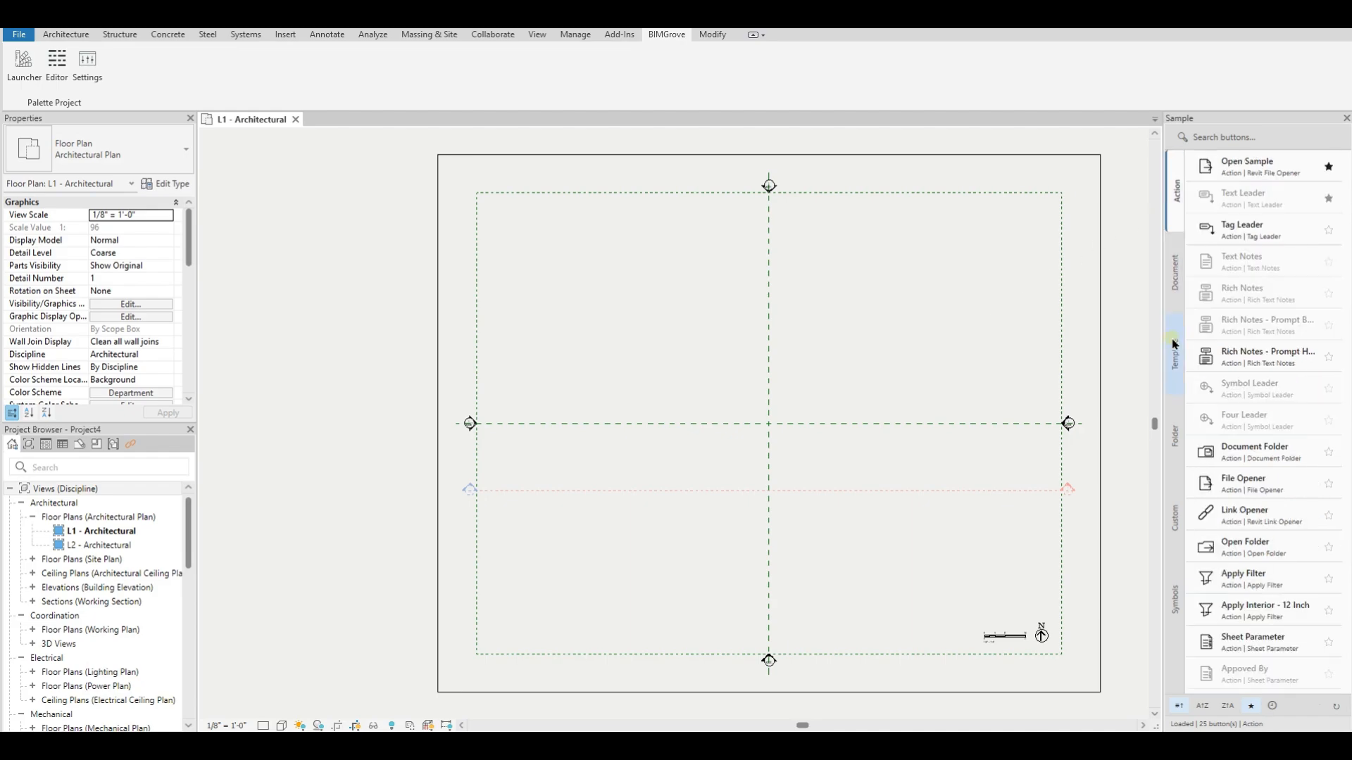
left_click(1174, 345)
left_click(1175, 433)
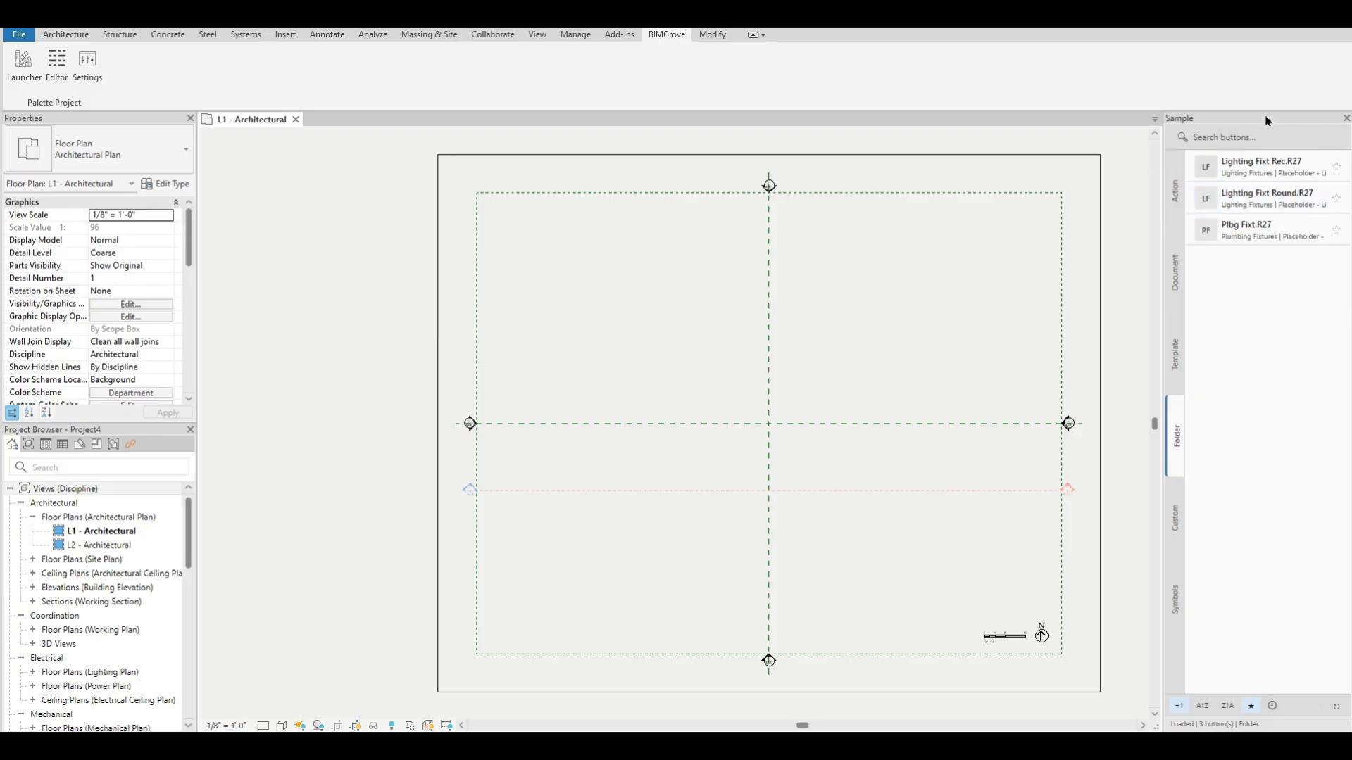
left_click_drag(1267, 121, 1341, 243)
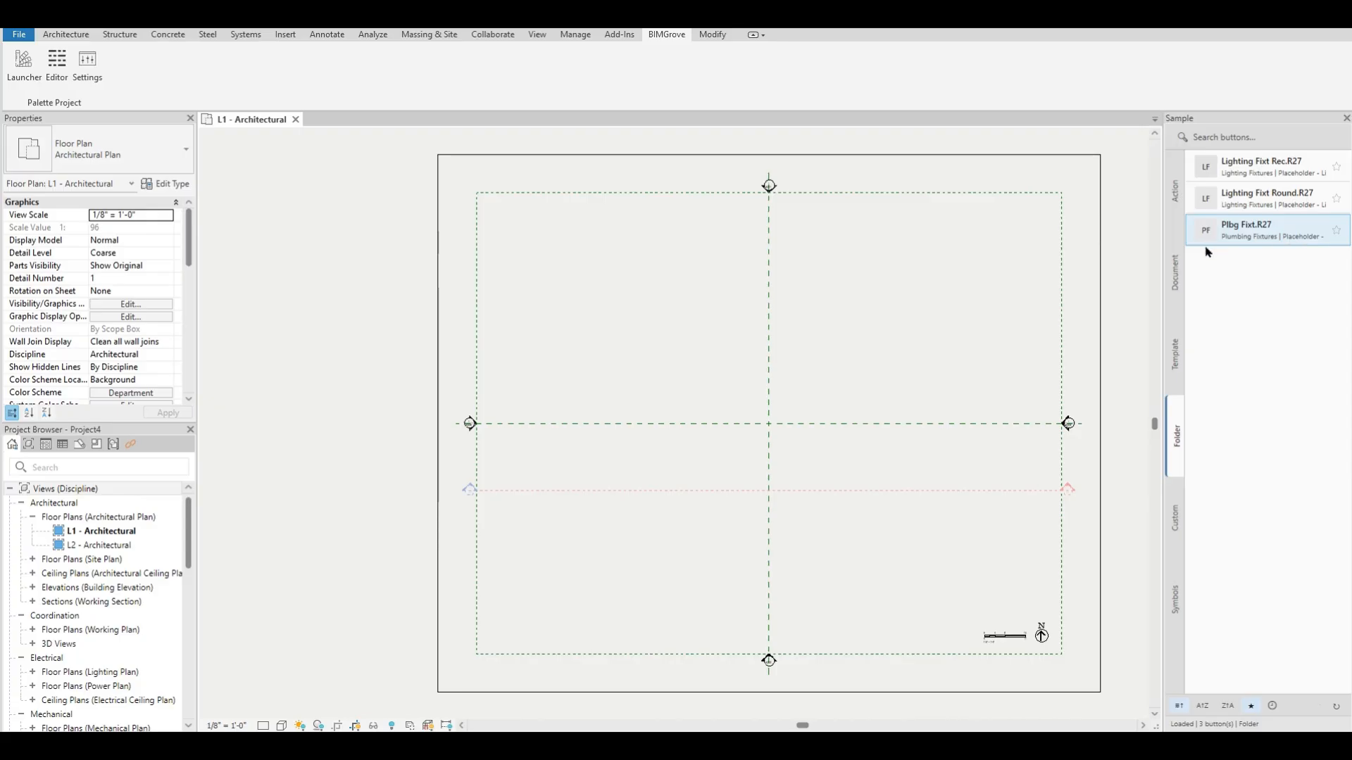
left_click(1177, 199)
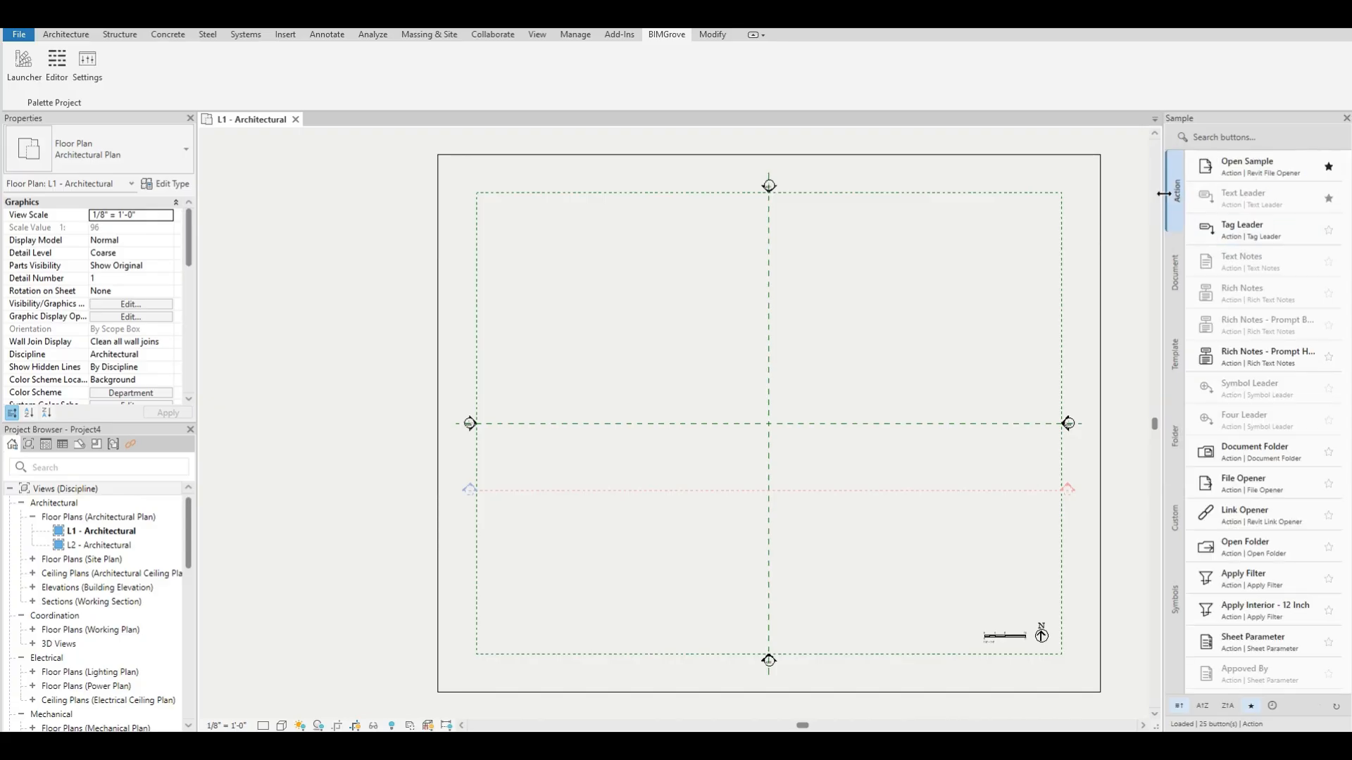
left_click(1233, 169)
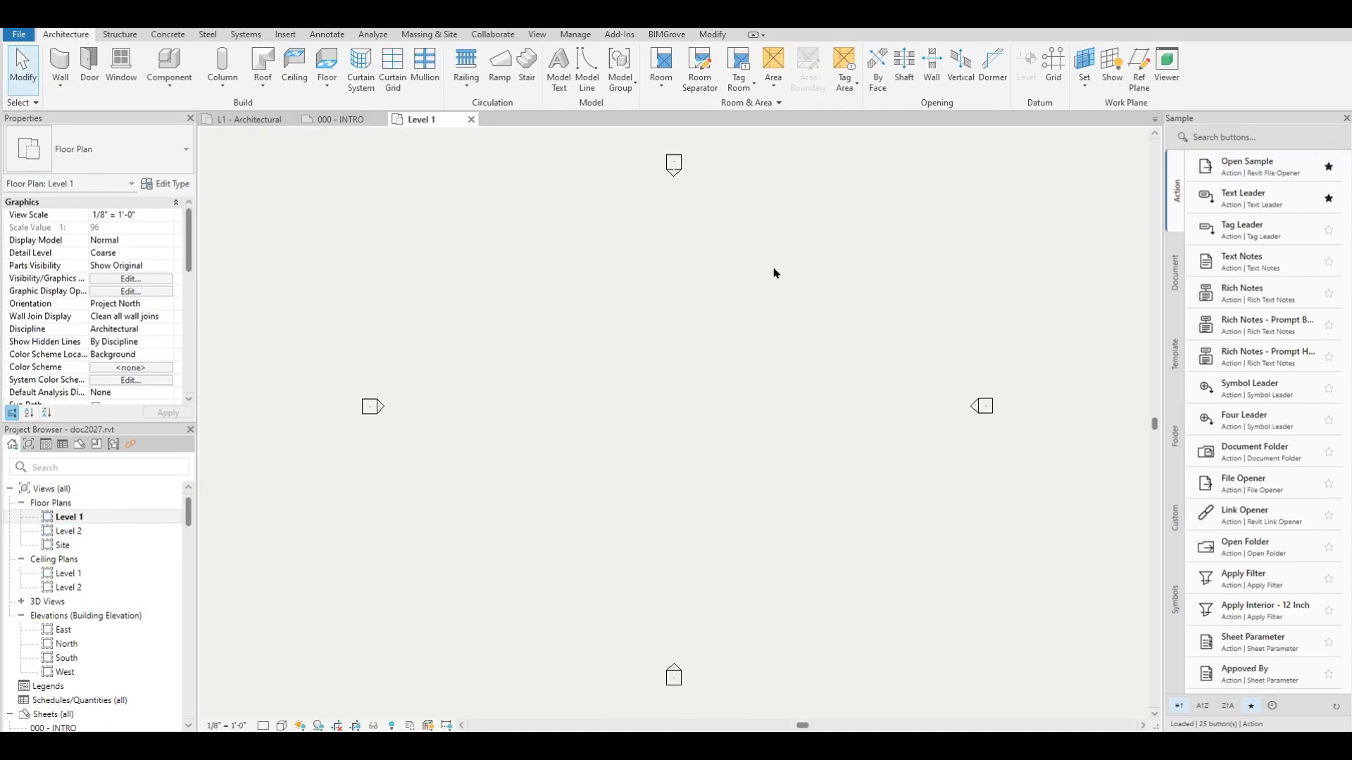
Draw a rectangle of Generic - 12" Basic Wall on Level 1, about 34'-6" by 22'-6", using the palette's Document category.
left_click(1176, 271)
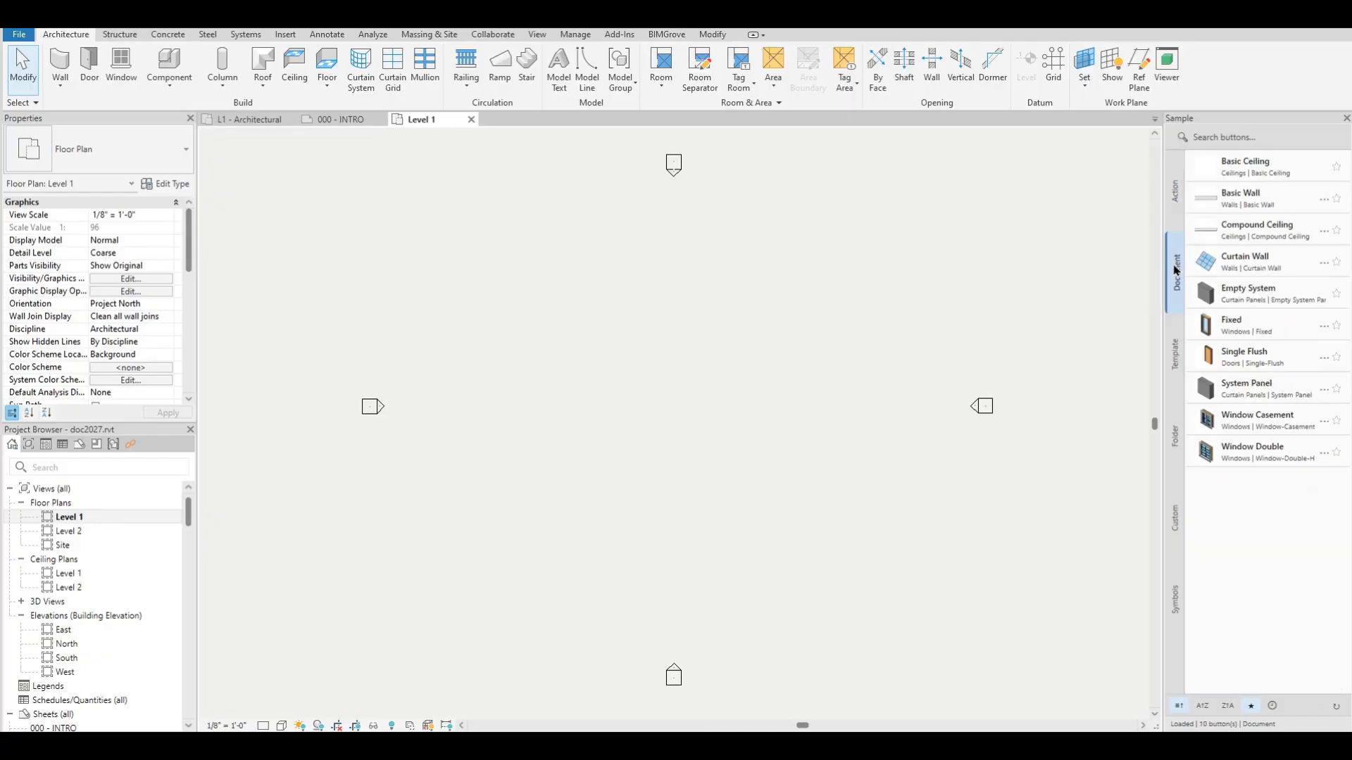
left_click(1226, 203)
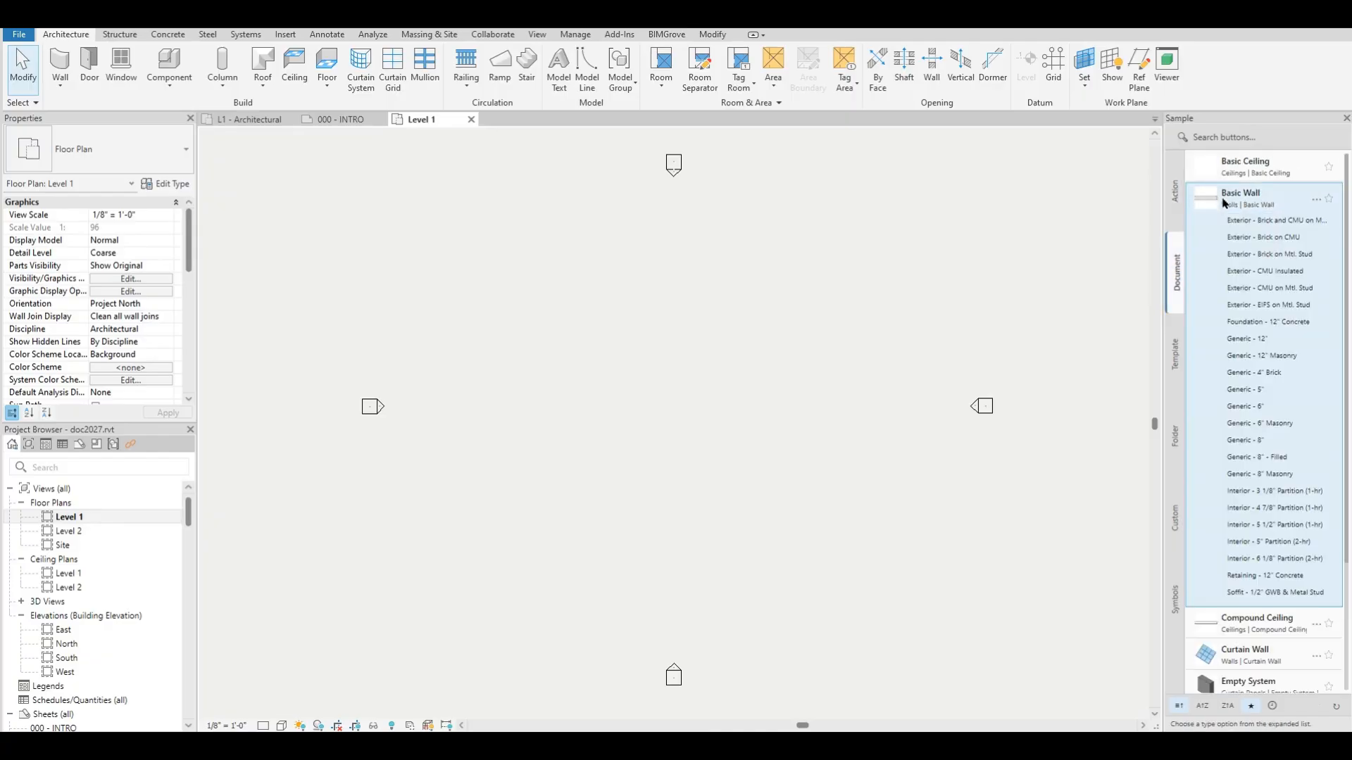
left_click(1268, 347)
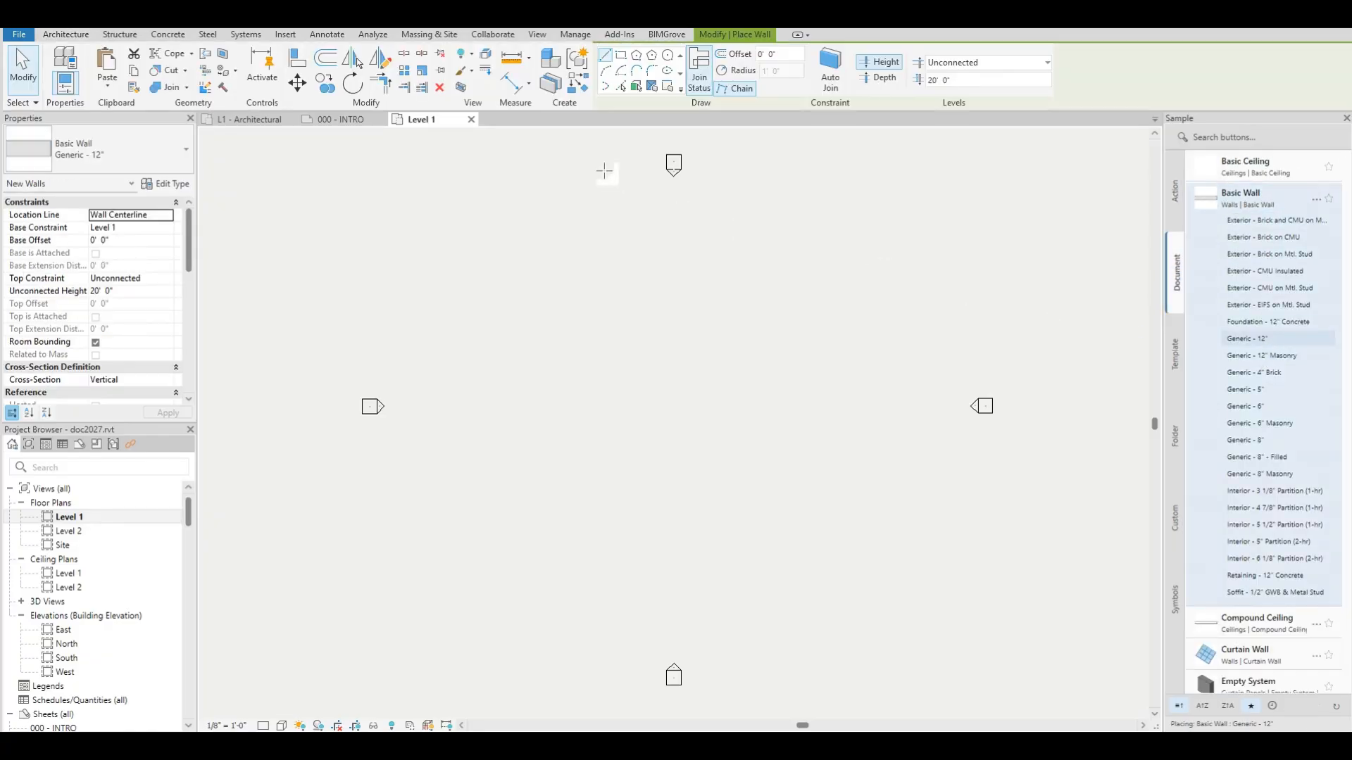
left_click(590, 354)
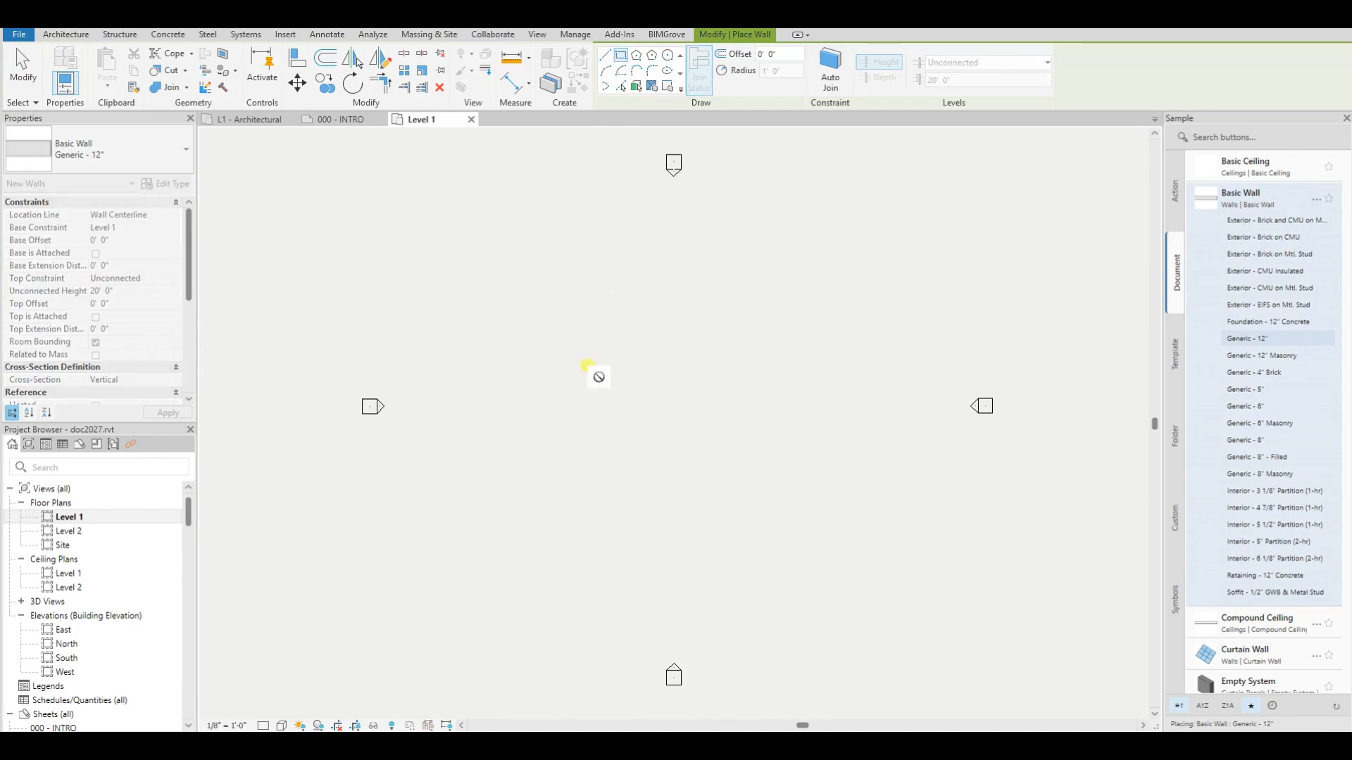
scroll(676, 416, "up", 5)
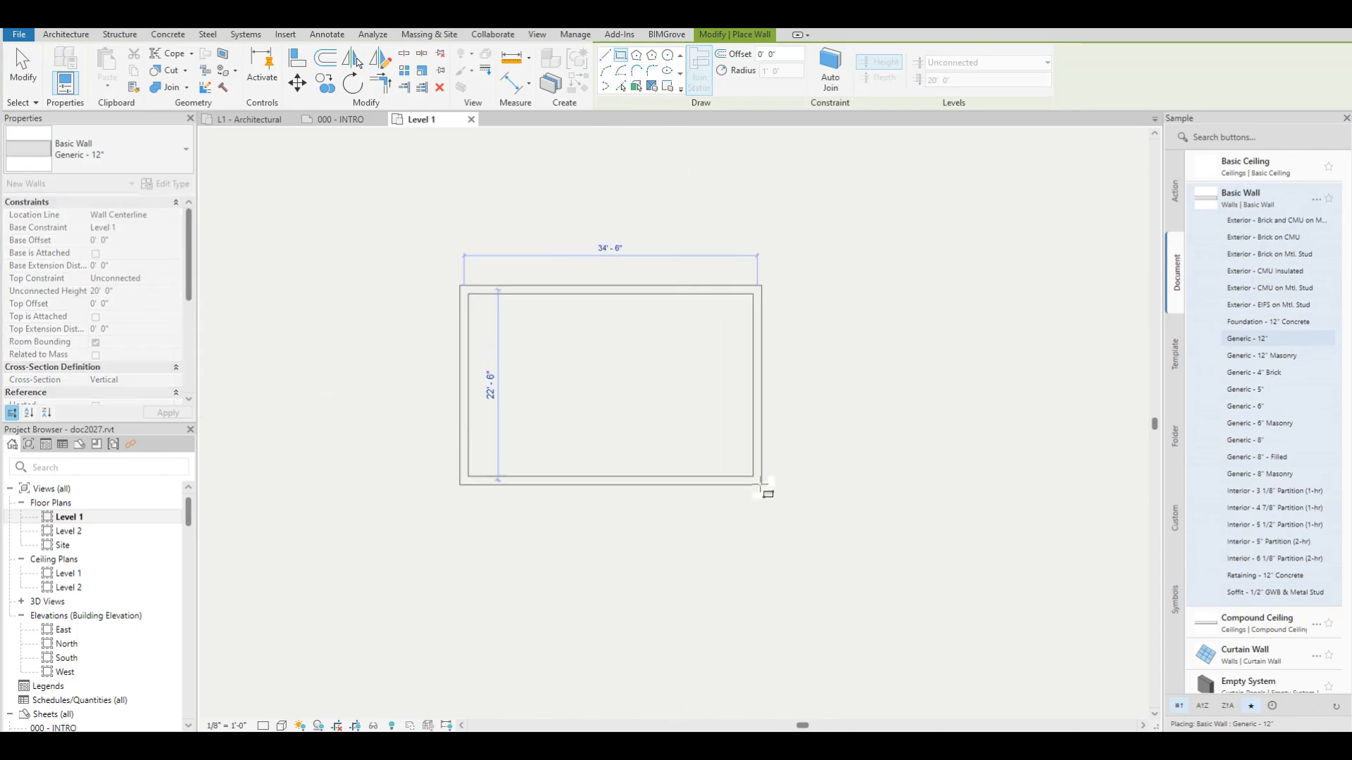
left_click(767, 489)
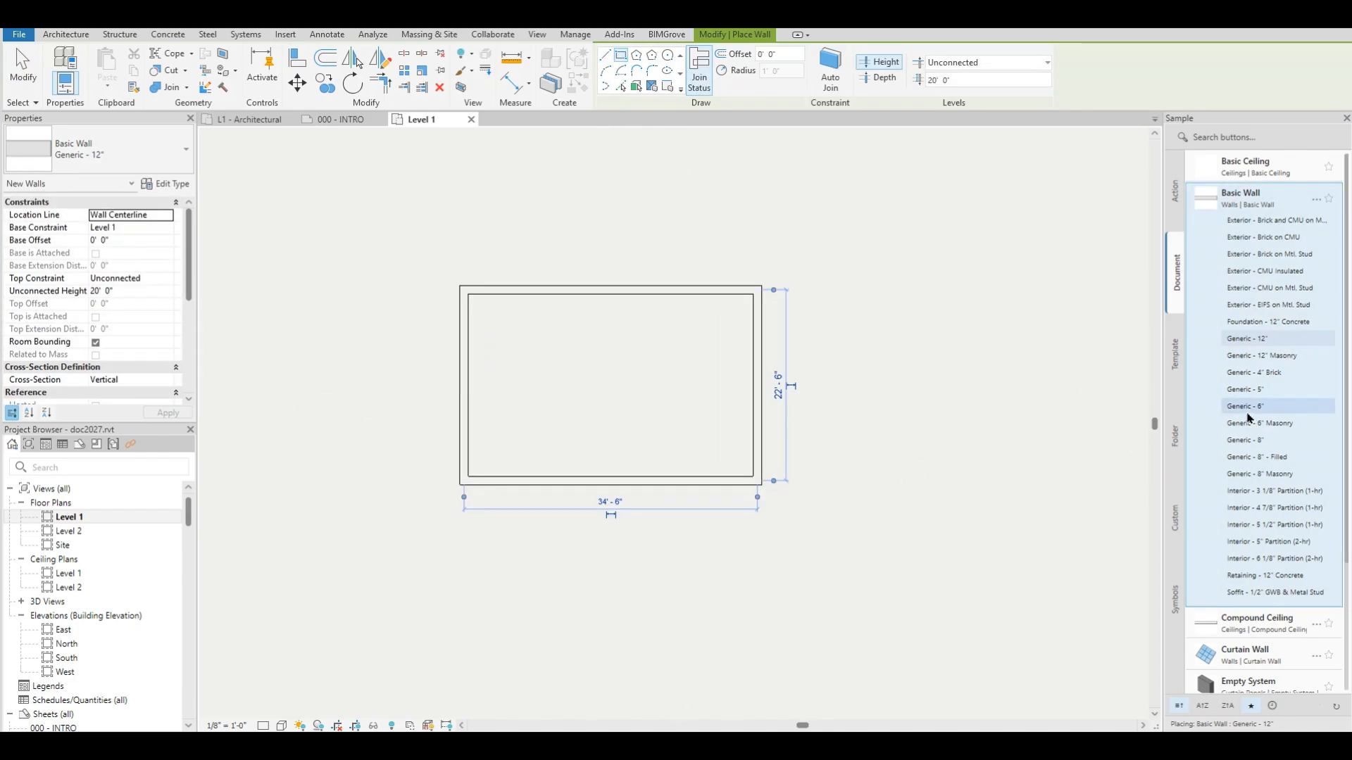
Draw a vertical Generic - 6" partition between the upper and lower exterior walls, about 14'-6" from the left exterior wall.
left_click(1249, 407)
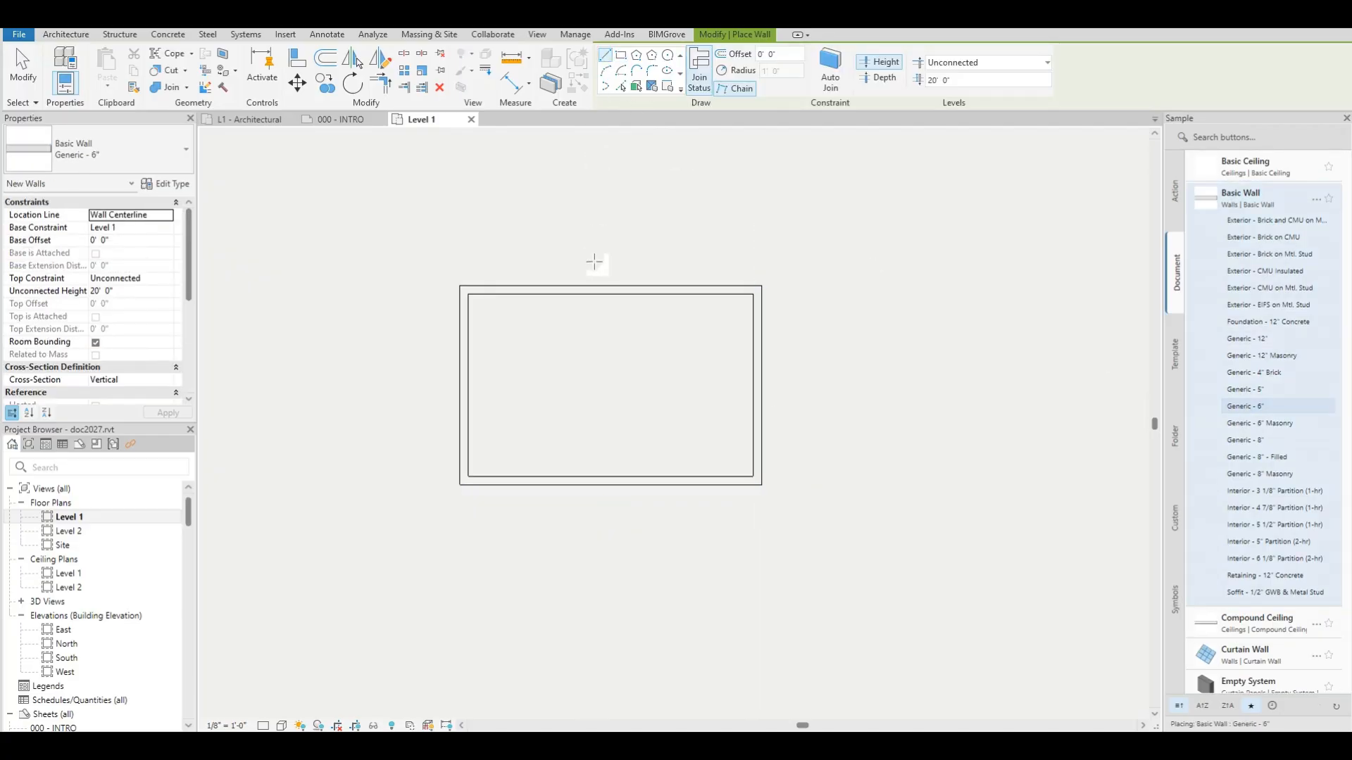
left_click(588, 294)
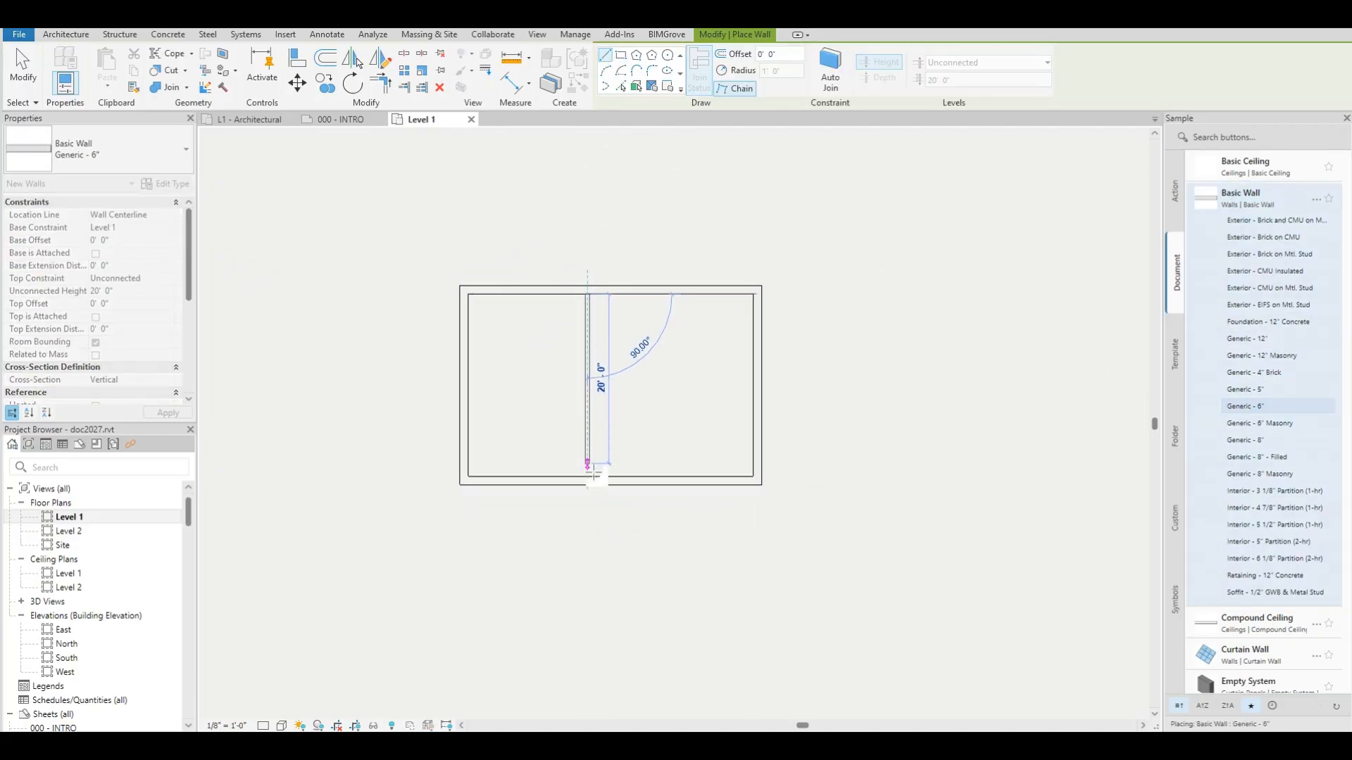
left_click(589, 477)
key("Escape")
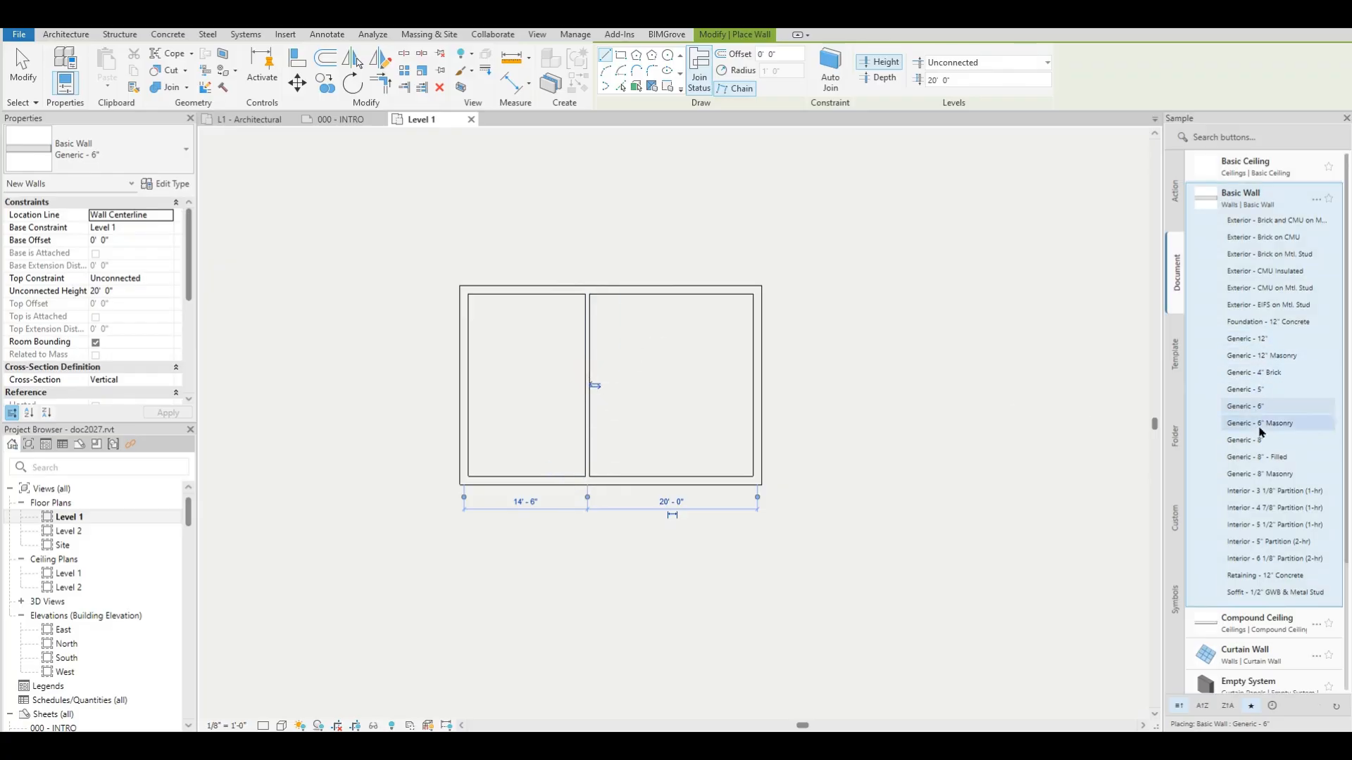
Draw a horizontal Generic - 8" wall from the vertical partition's midpoint to the right exterior wall.
left_click(1250, 440)
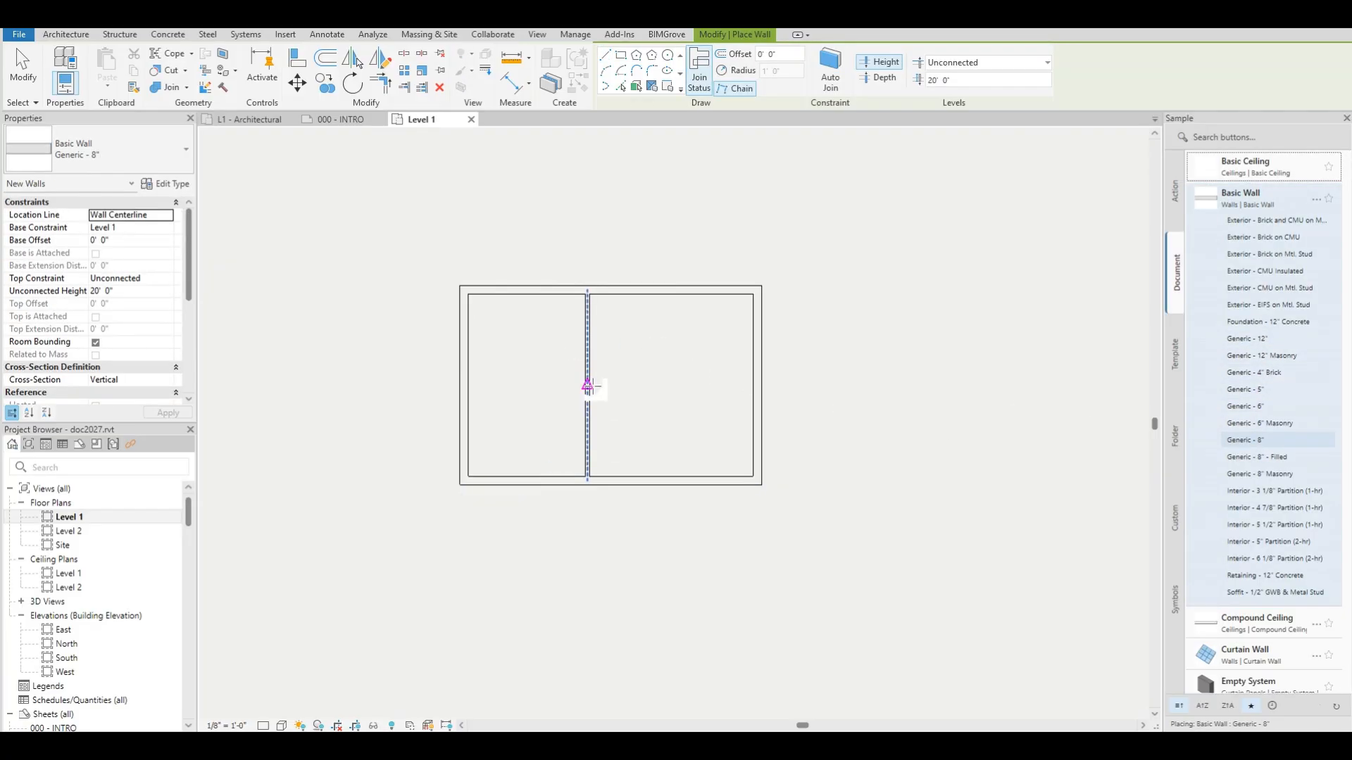
left_click(589, 386)
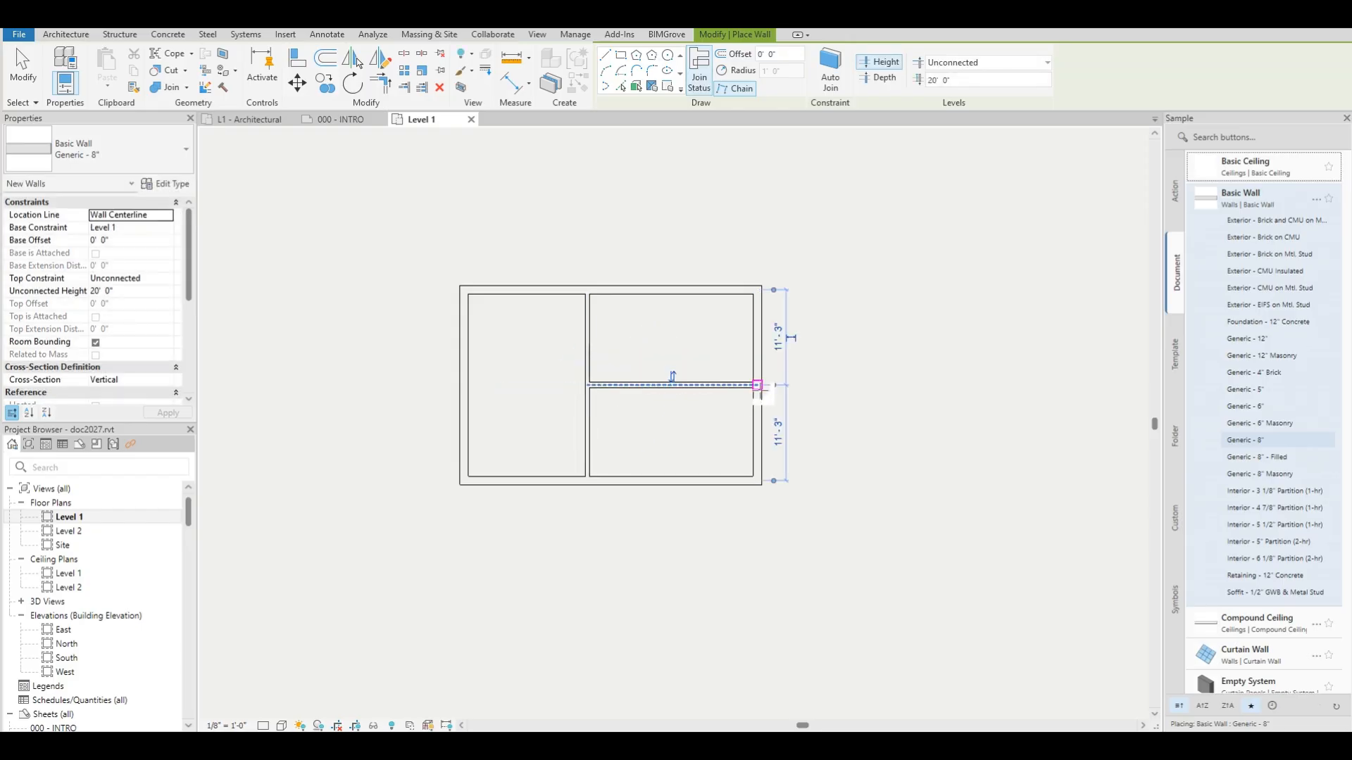
left_click(757, 385)
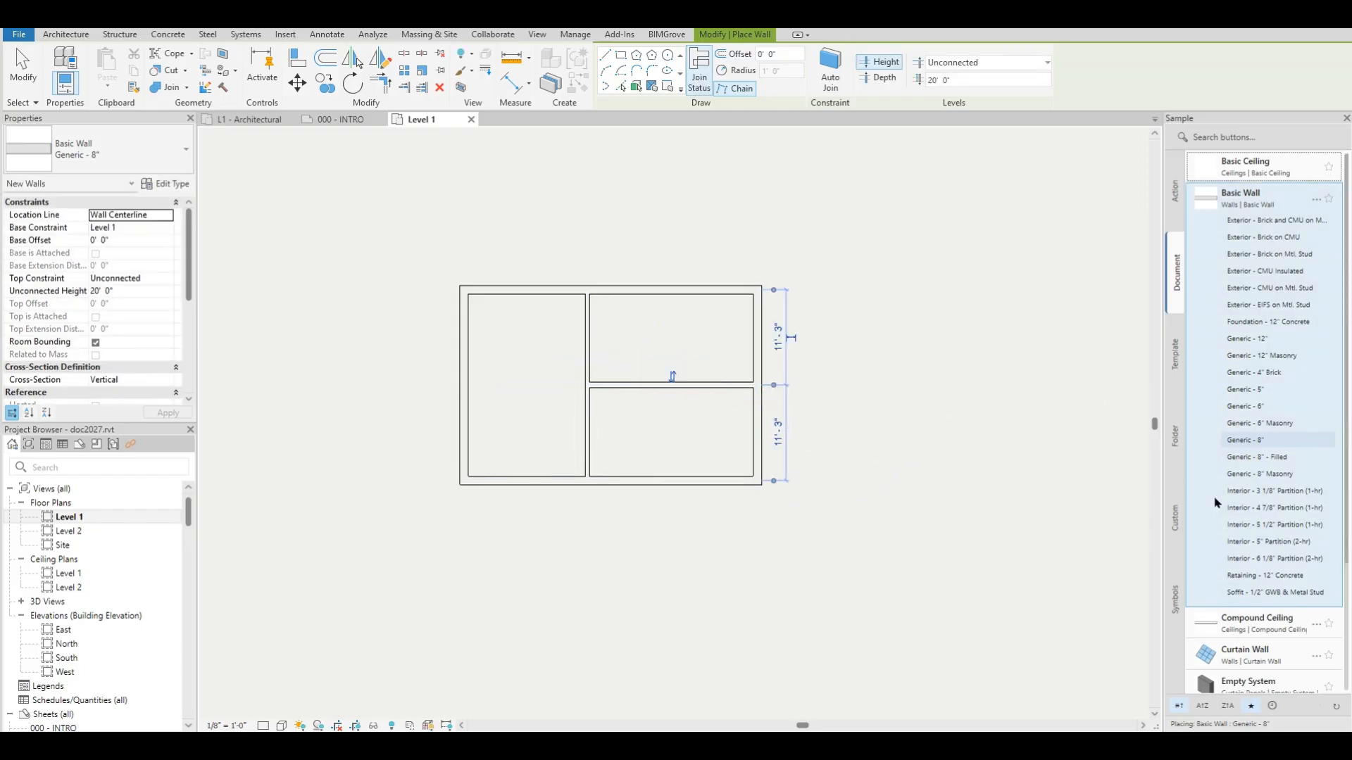
Place two 26" x 42" Window Double units in the right exterior wall, one per room, about 5'-0" from the horizontal partition.
scroll(1243, 521, "down", 5)
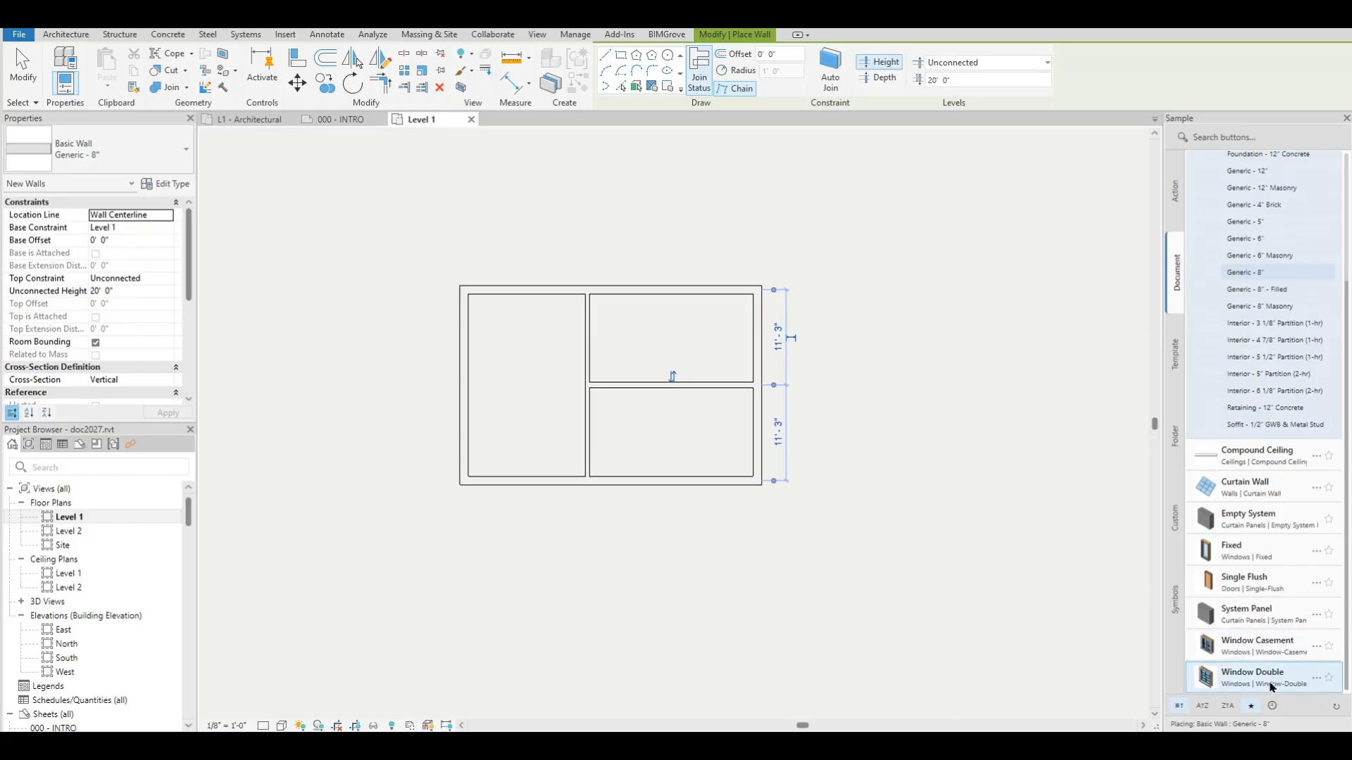
left_click(1272, 688)
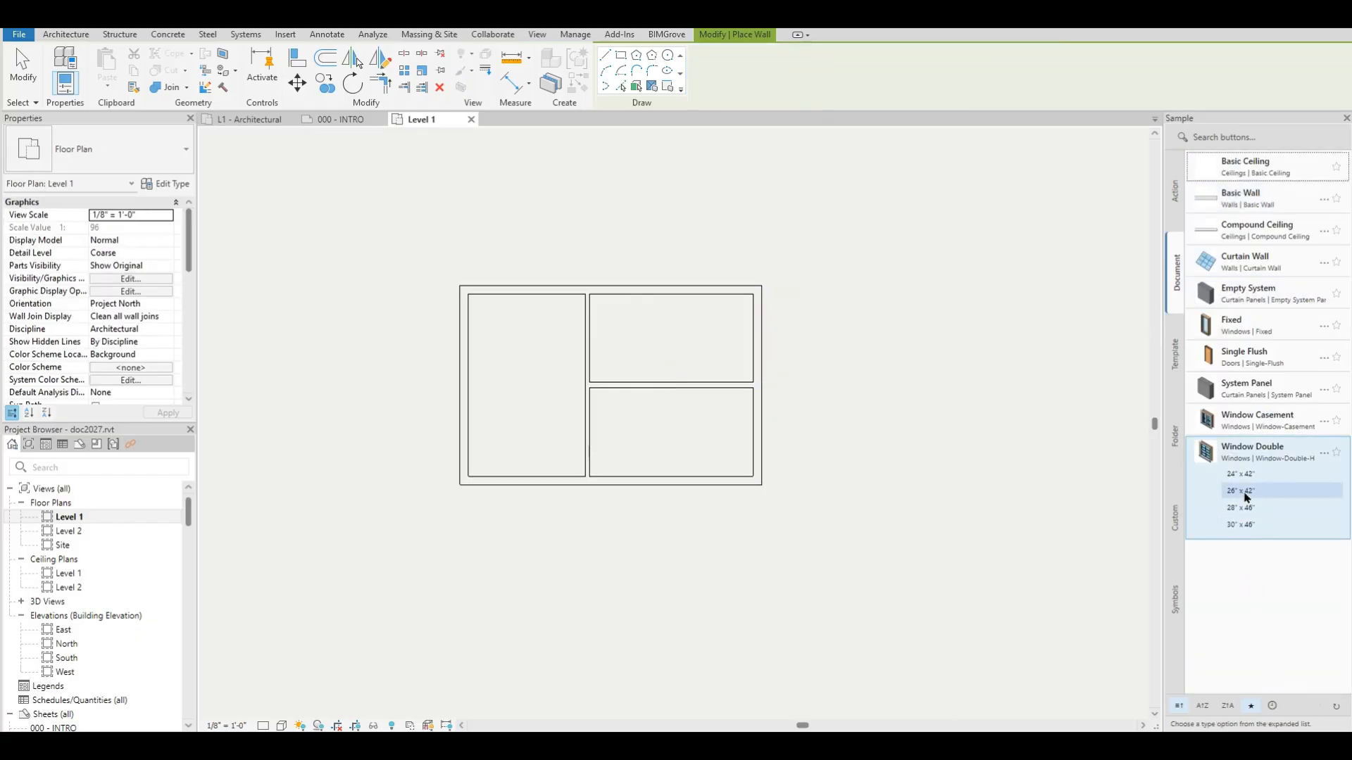
left_click(1245, 493)
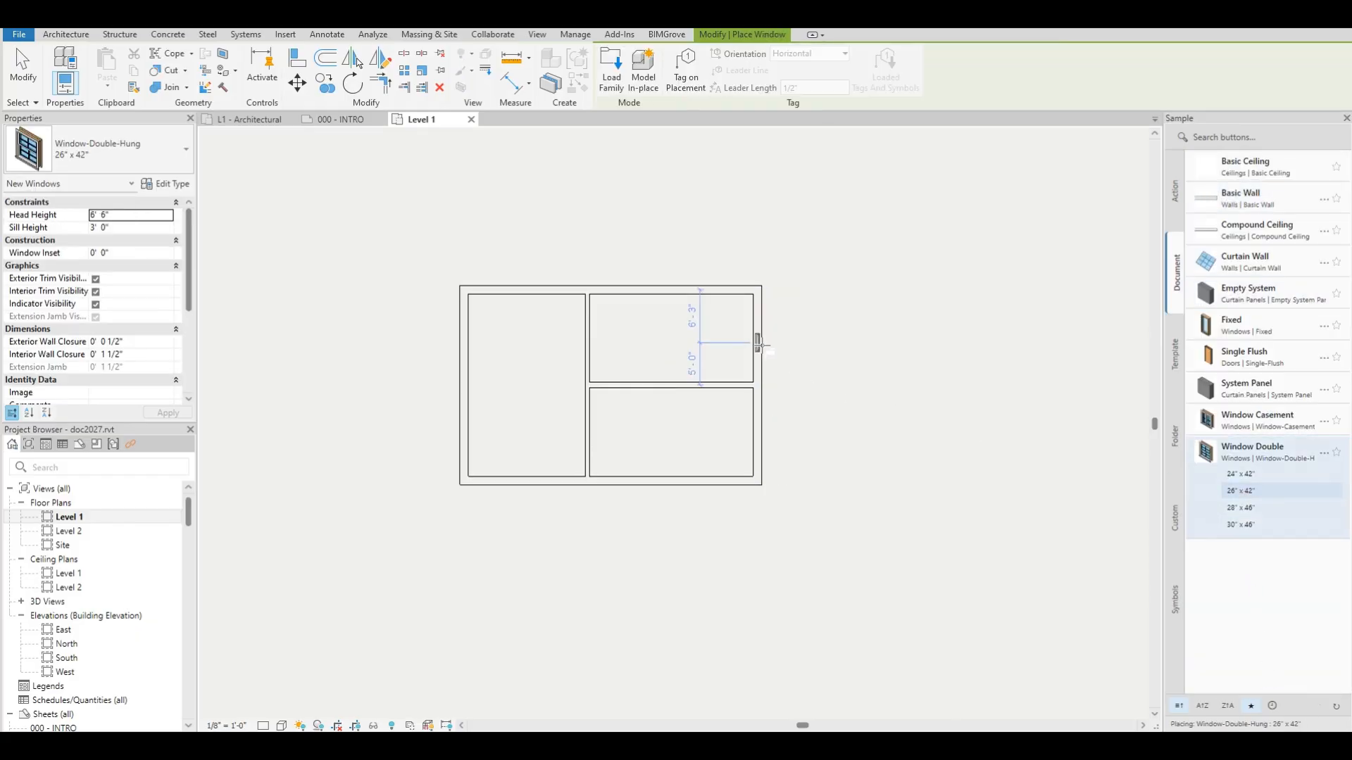
left_click(758, 343)
left_click(1246, 525)
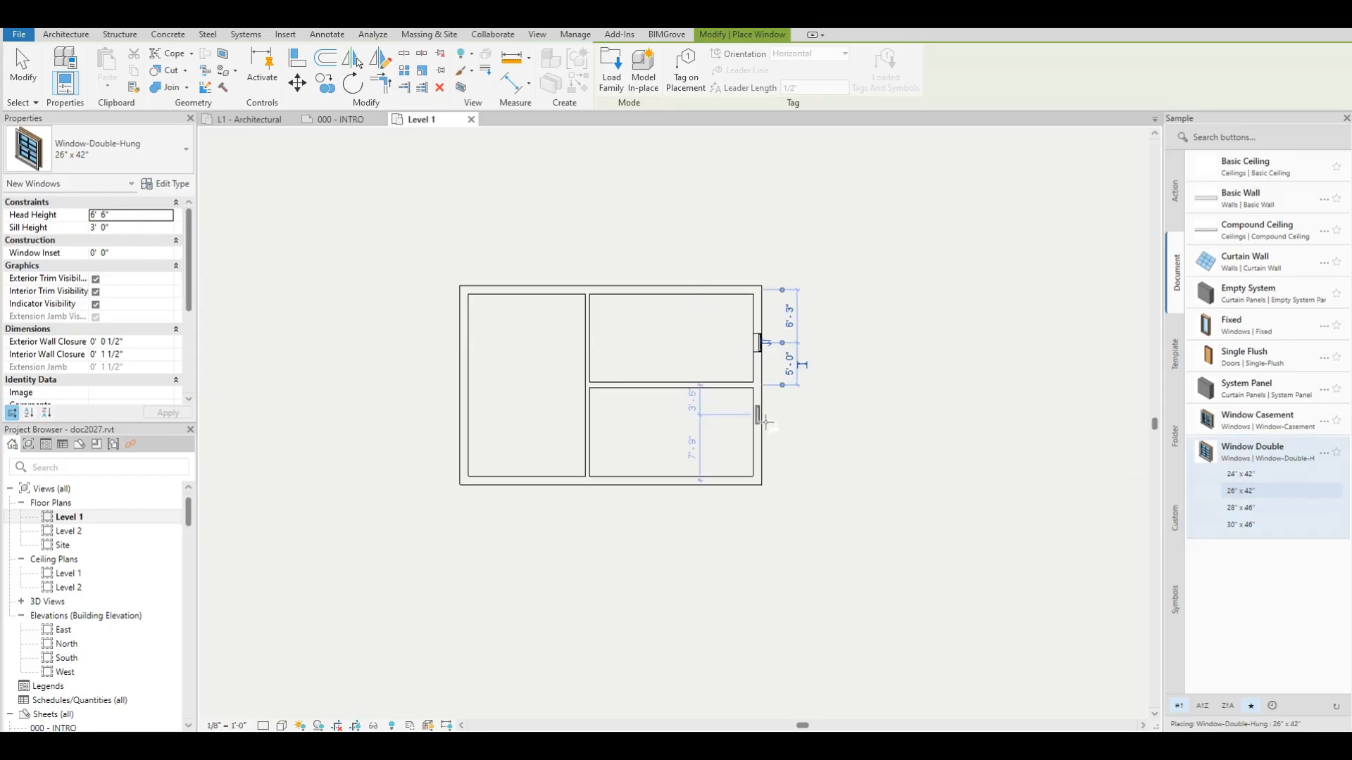
left_click(757, 427)
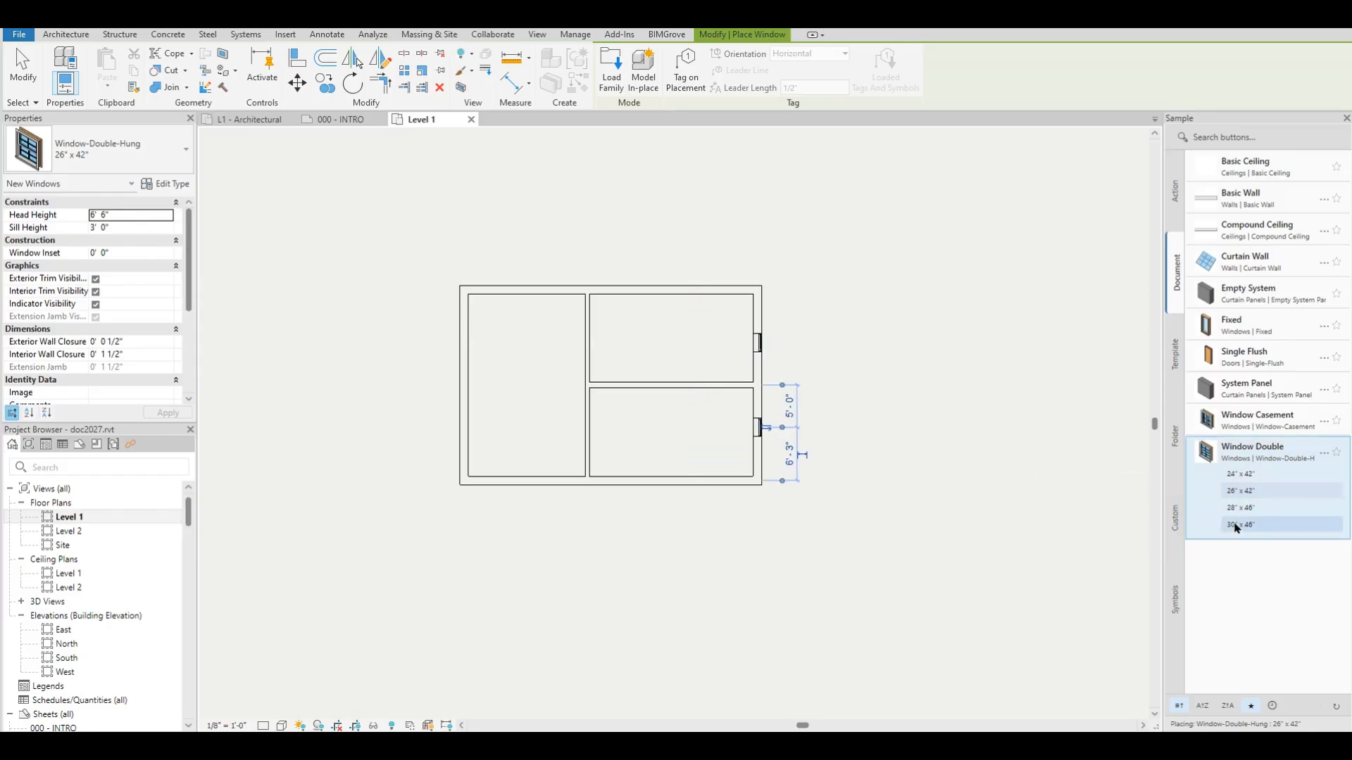
Place 30" x 46" Window Double units in the horizontal partition and upper exterior wall, and a 24" x 42" unit in the vertical partition.
left_click(1240, 524)
left_click(689, 369)
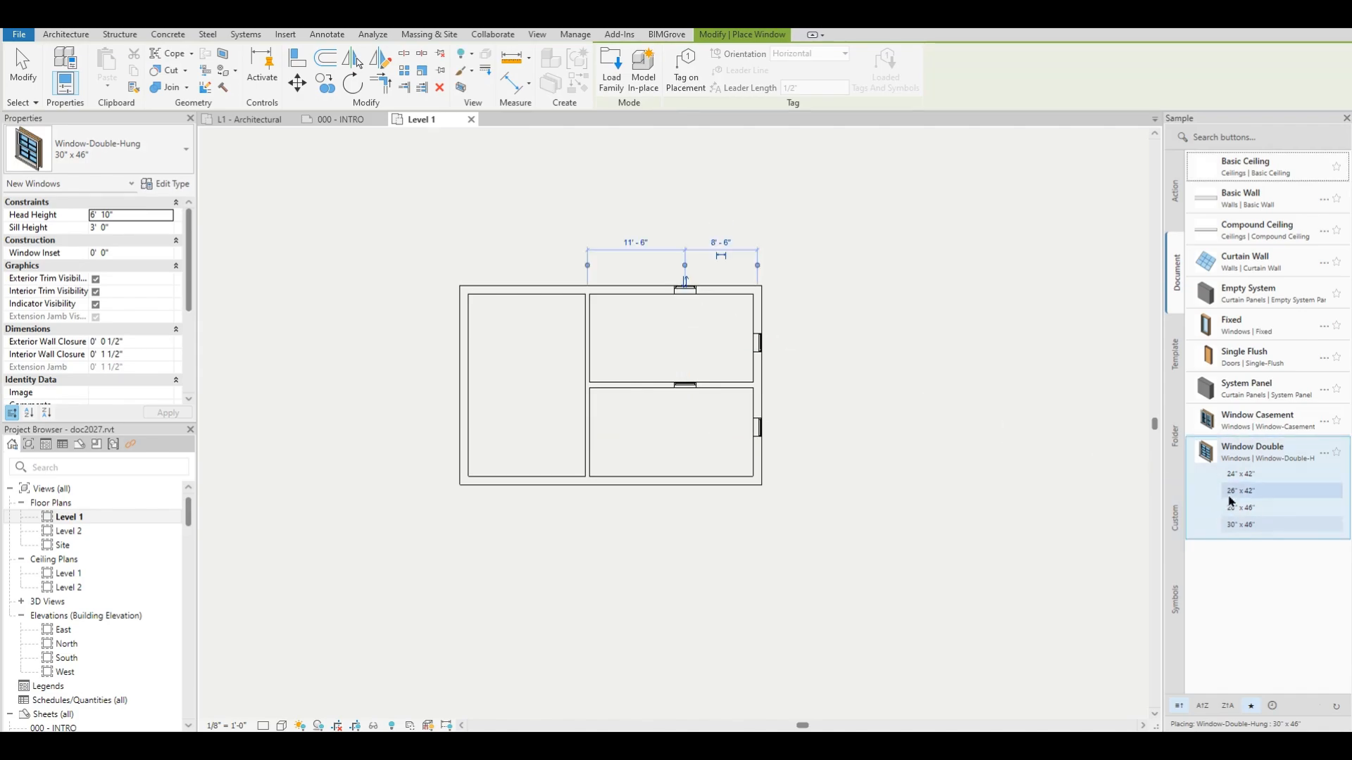
left_click(1239, 474)
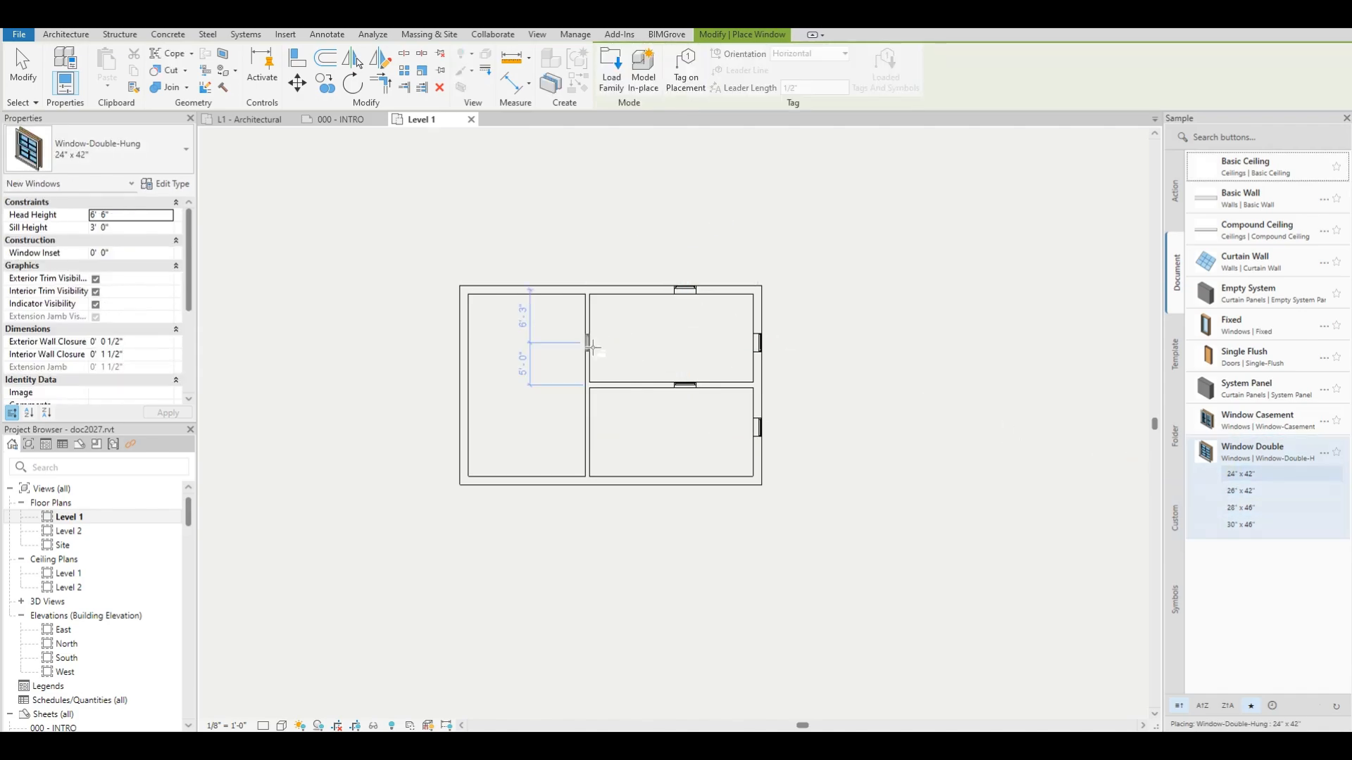
left_click(590, 344)
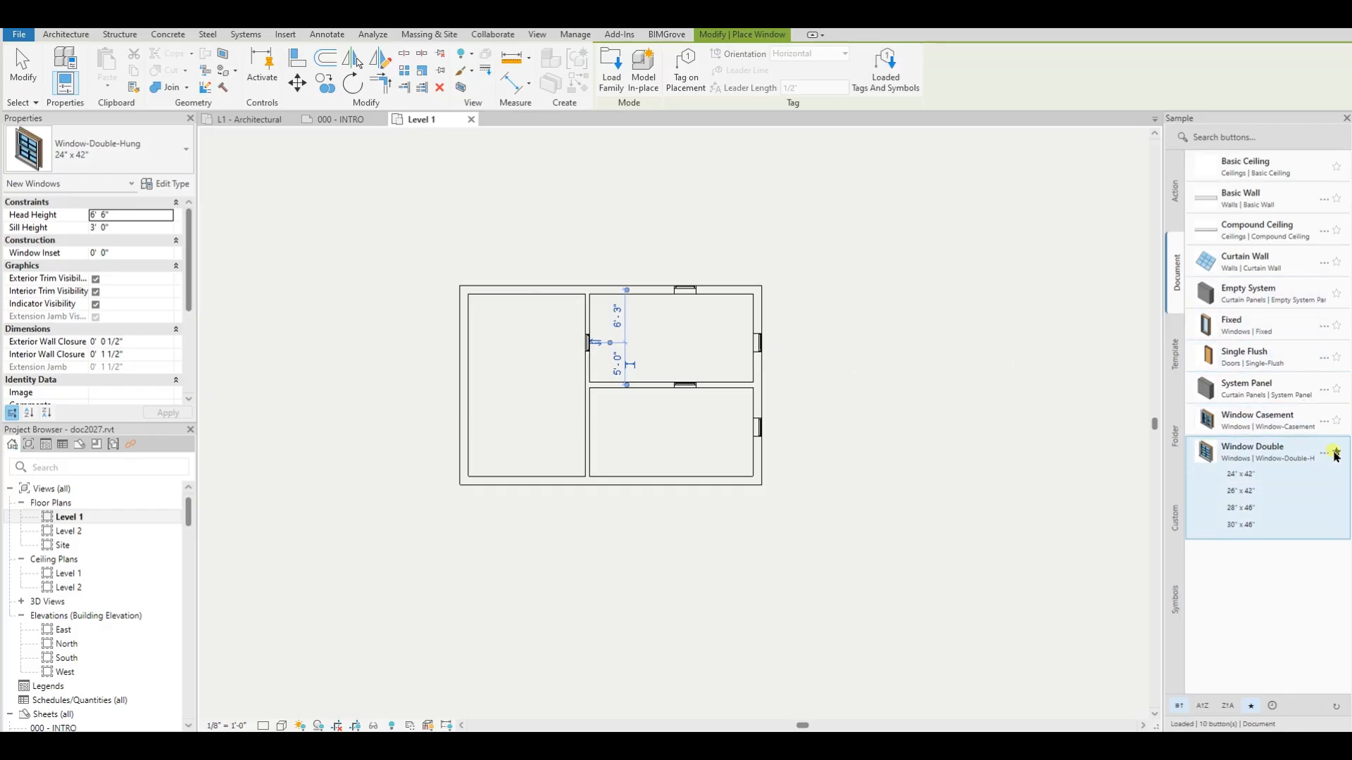
Mark Window Double as a favorite, collapse its type list, and toggle the palette's favorites option off and back on.
left_click(1336, 453)
left_click(1273, 176)
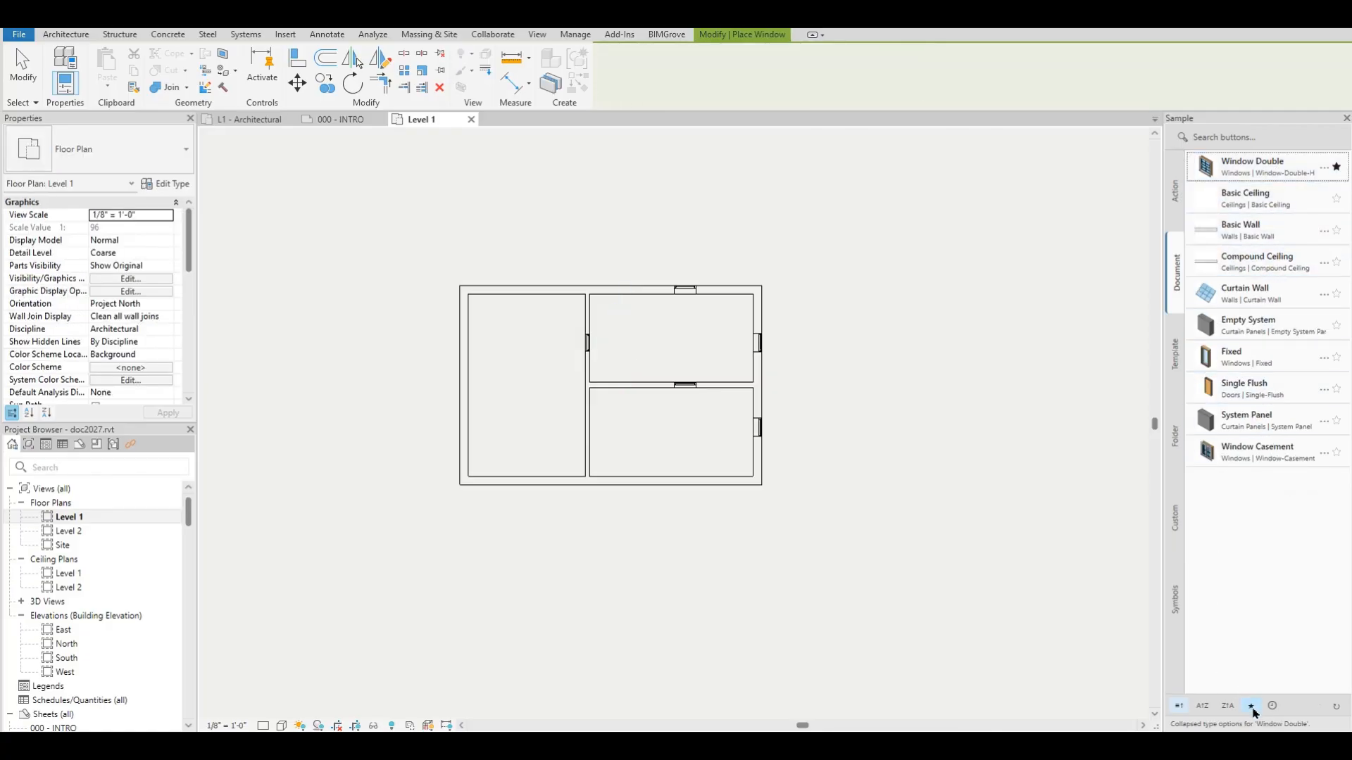
left_click(1252, 707)
left_click(1253, 707)
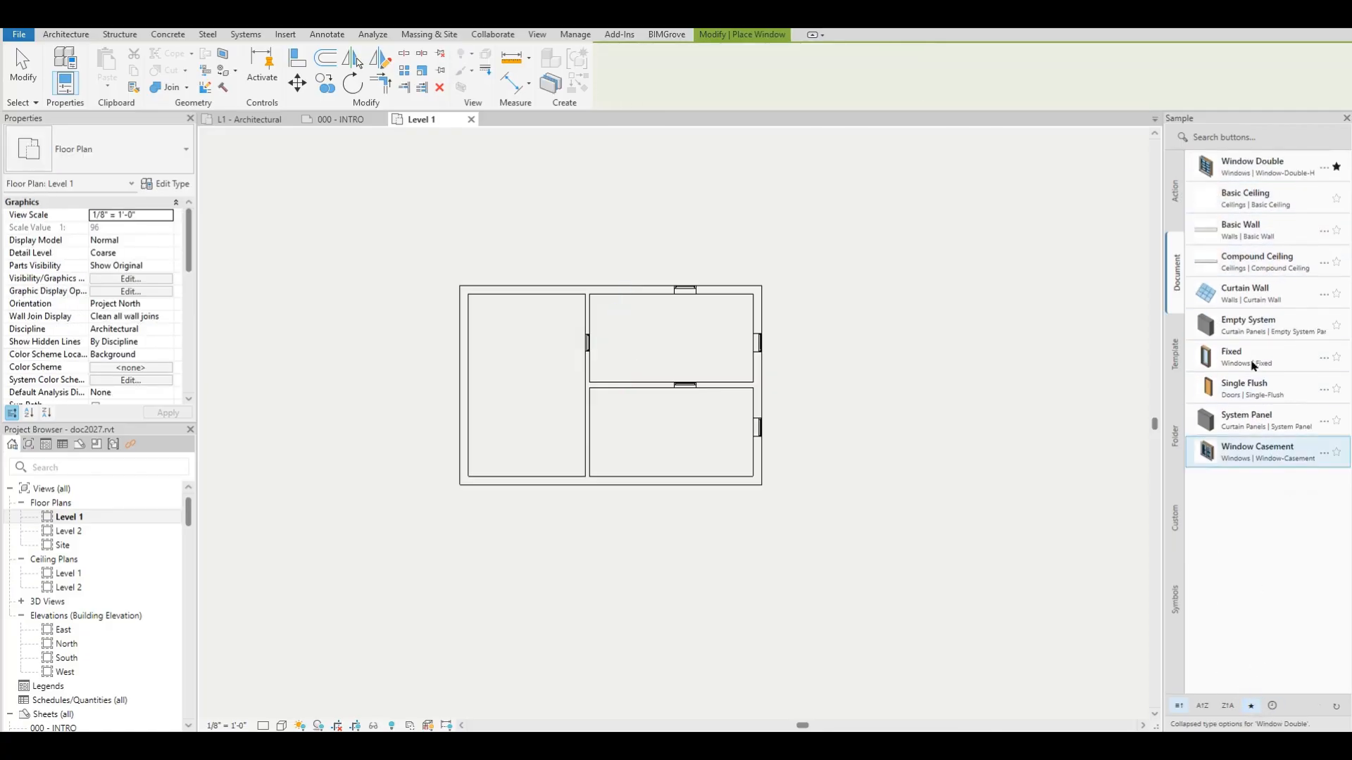
Search the palette's Document buttons for "fix", and clear the search.
left_click(1231, 140)
type("fix")
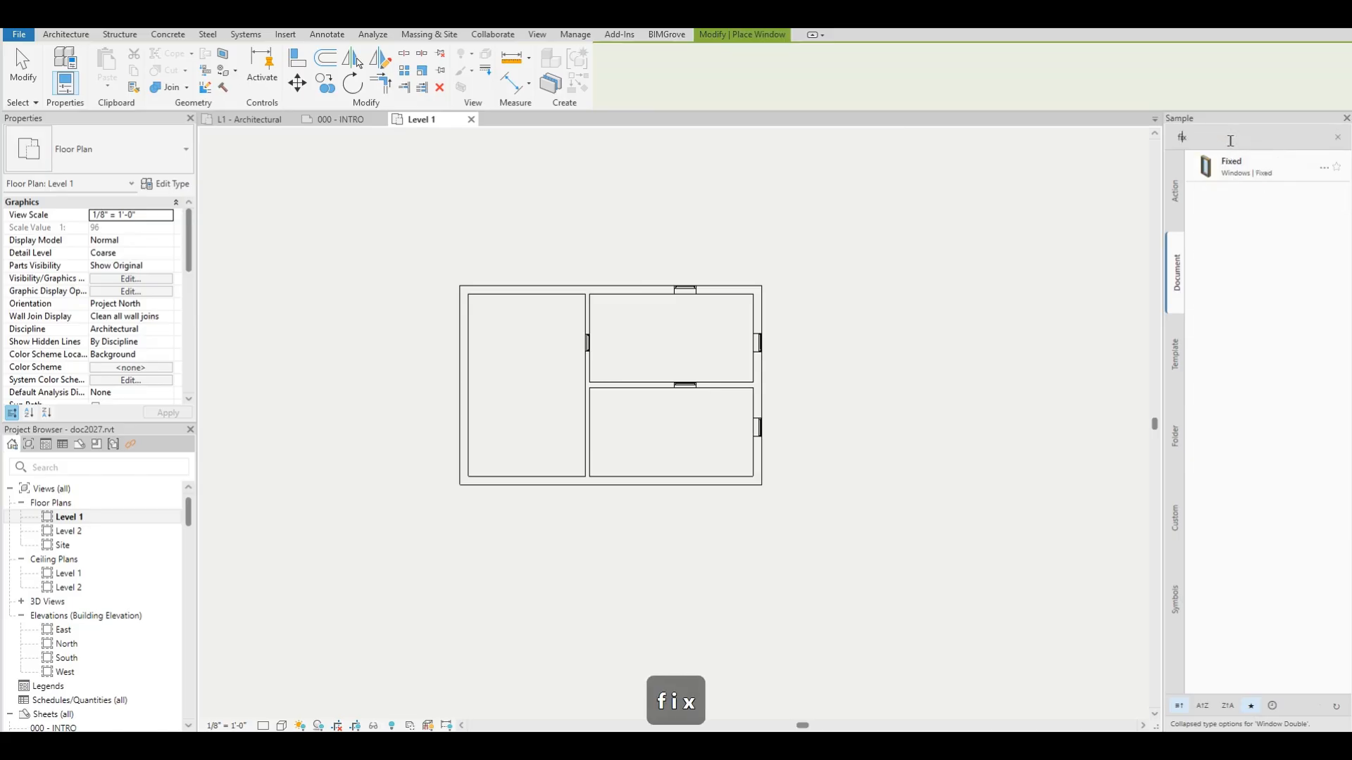
key("BackSpace")
key("BackSpace")
key("BackSpace")
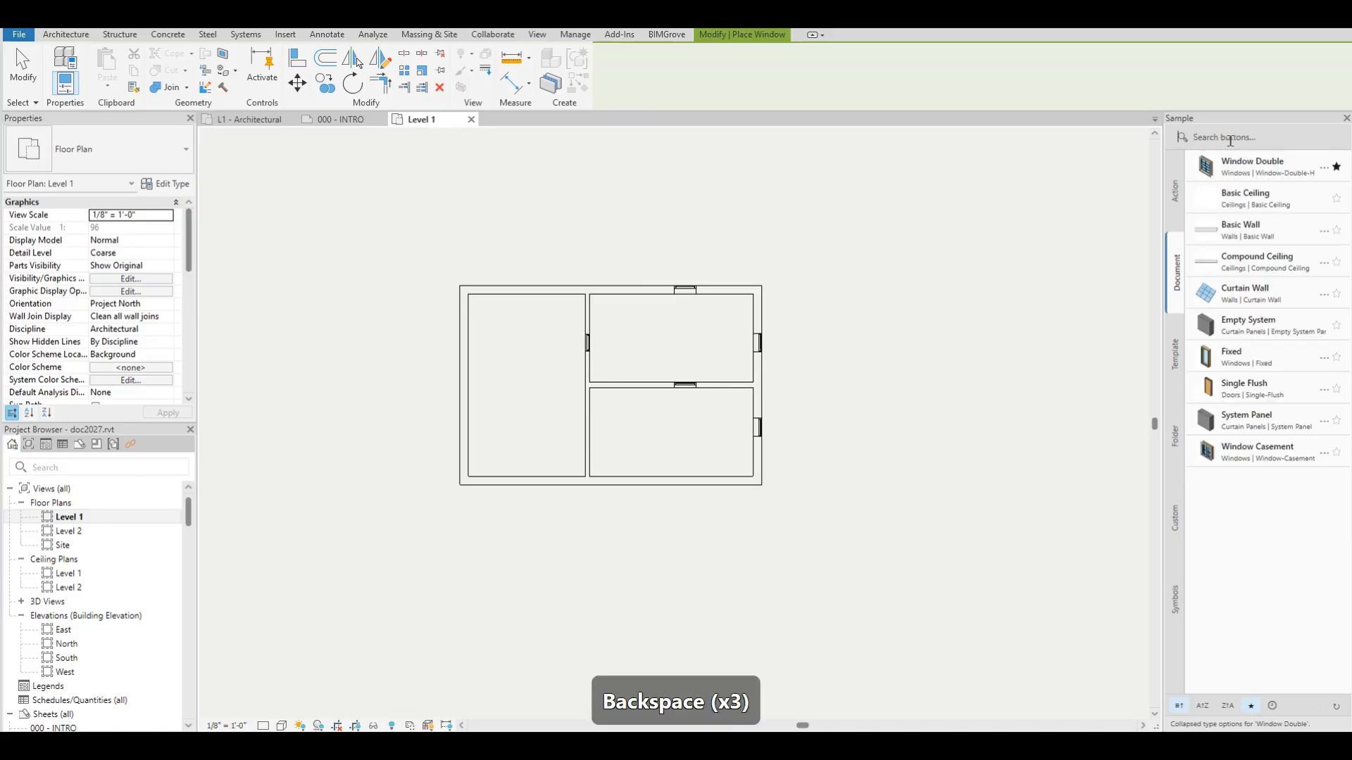
Place a 24 x 24 x 12 Mech Equip from the Template buttons in the upper-right room, about 5'-0" from the right and upper exterior walls.
left_click(1176, 356)
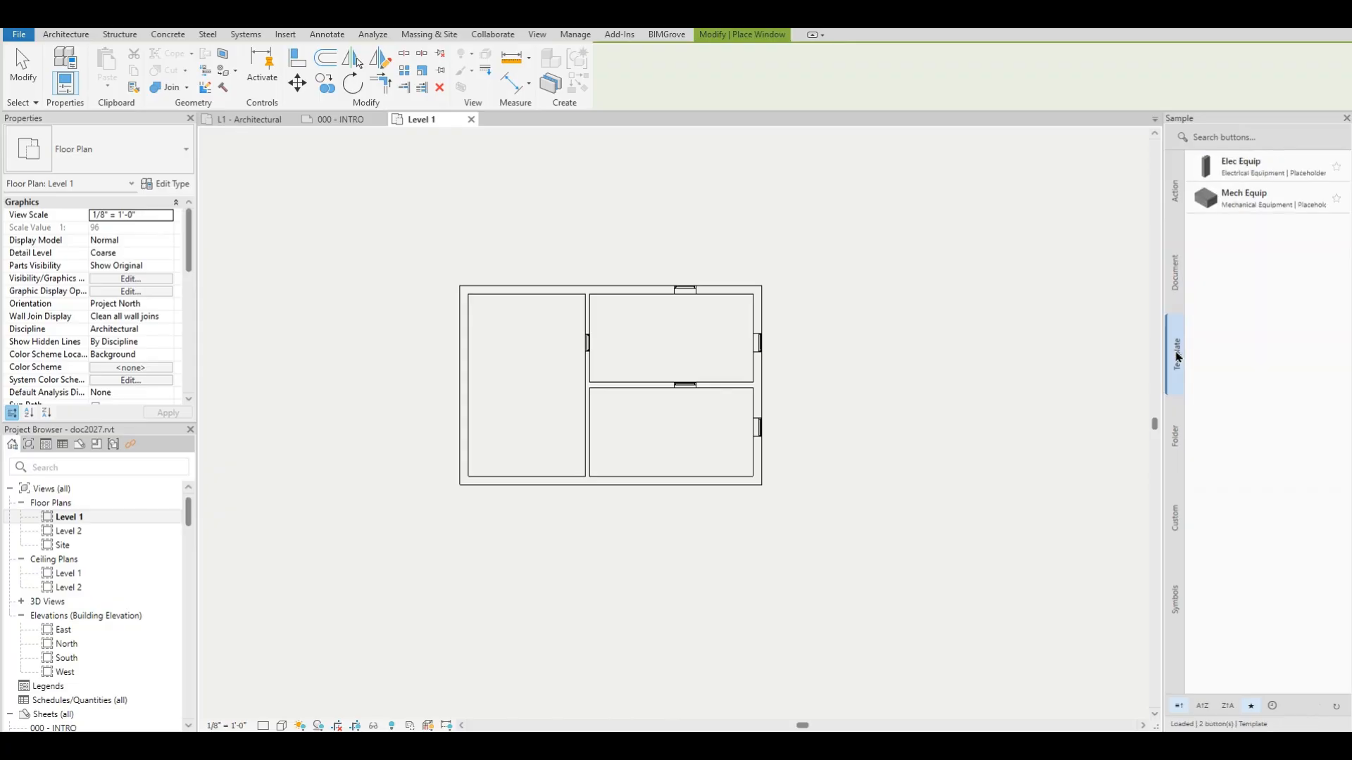
left_click(1256, 202)
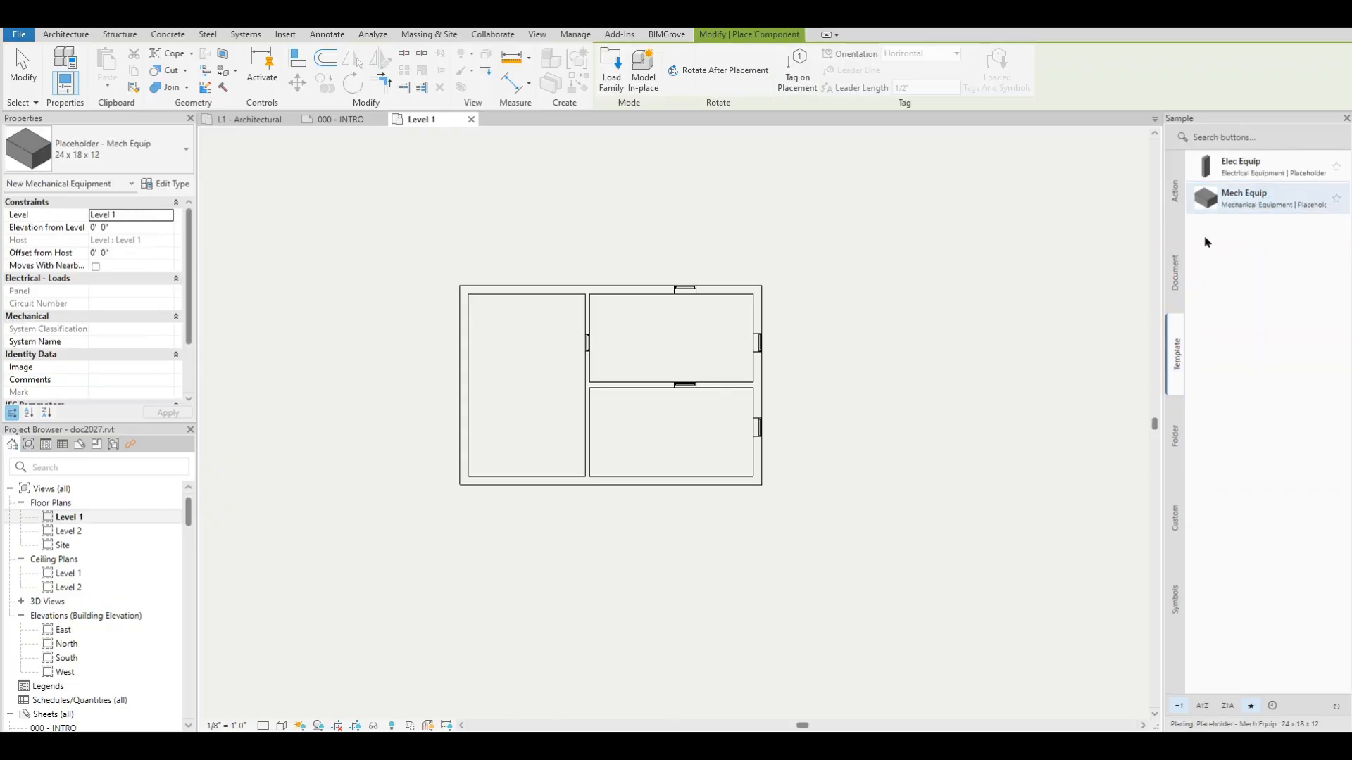
left_click(1245, 203)
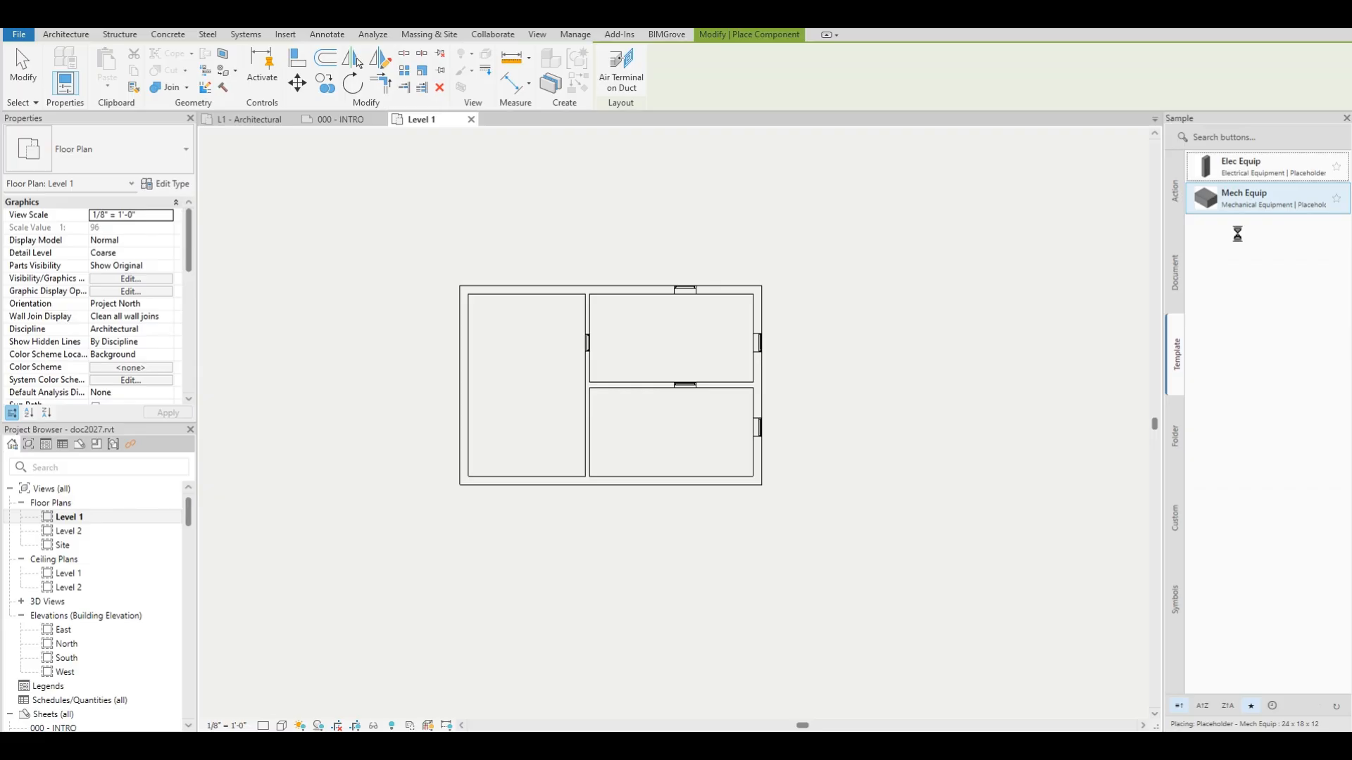
left_click(1269, 205)
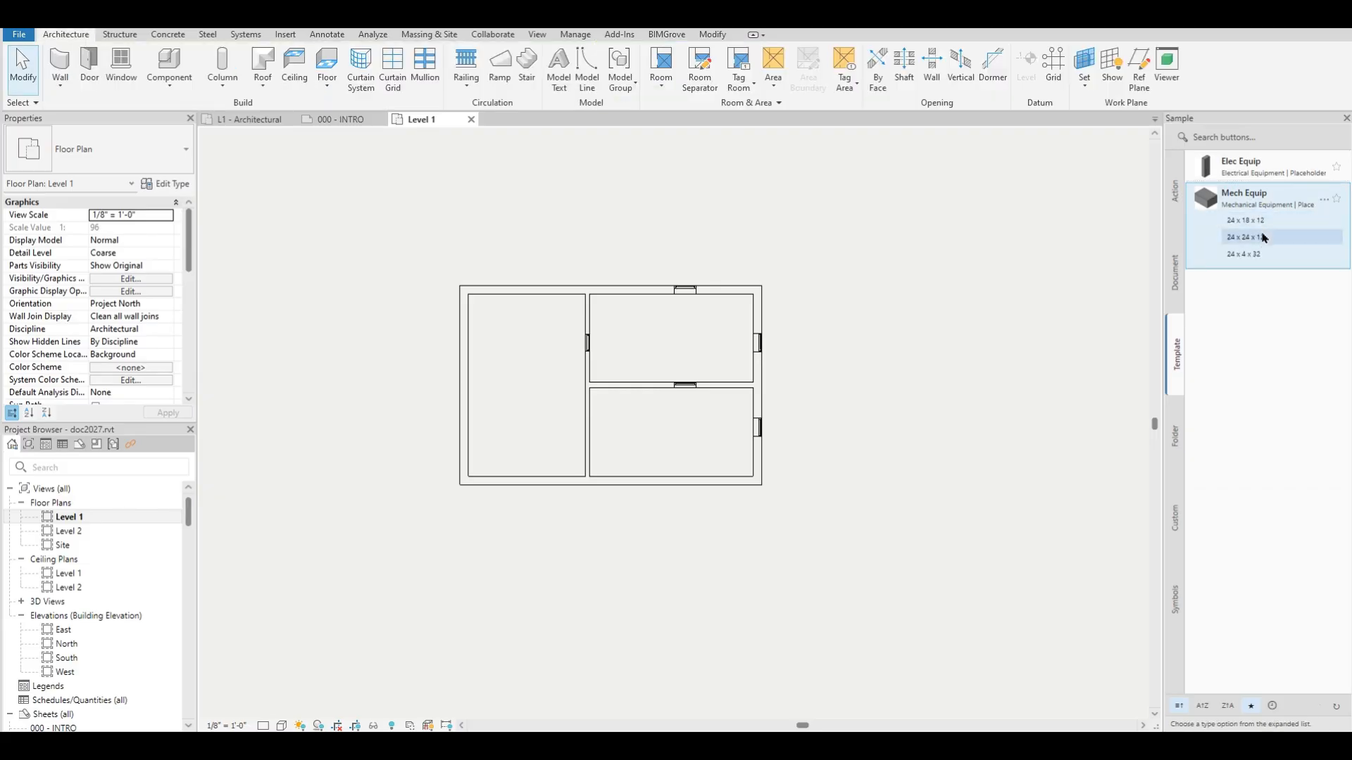
left_click(1264, 238)
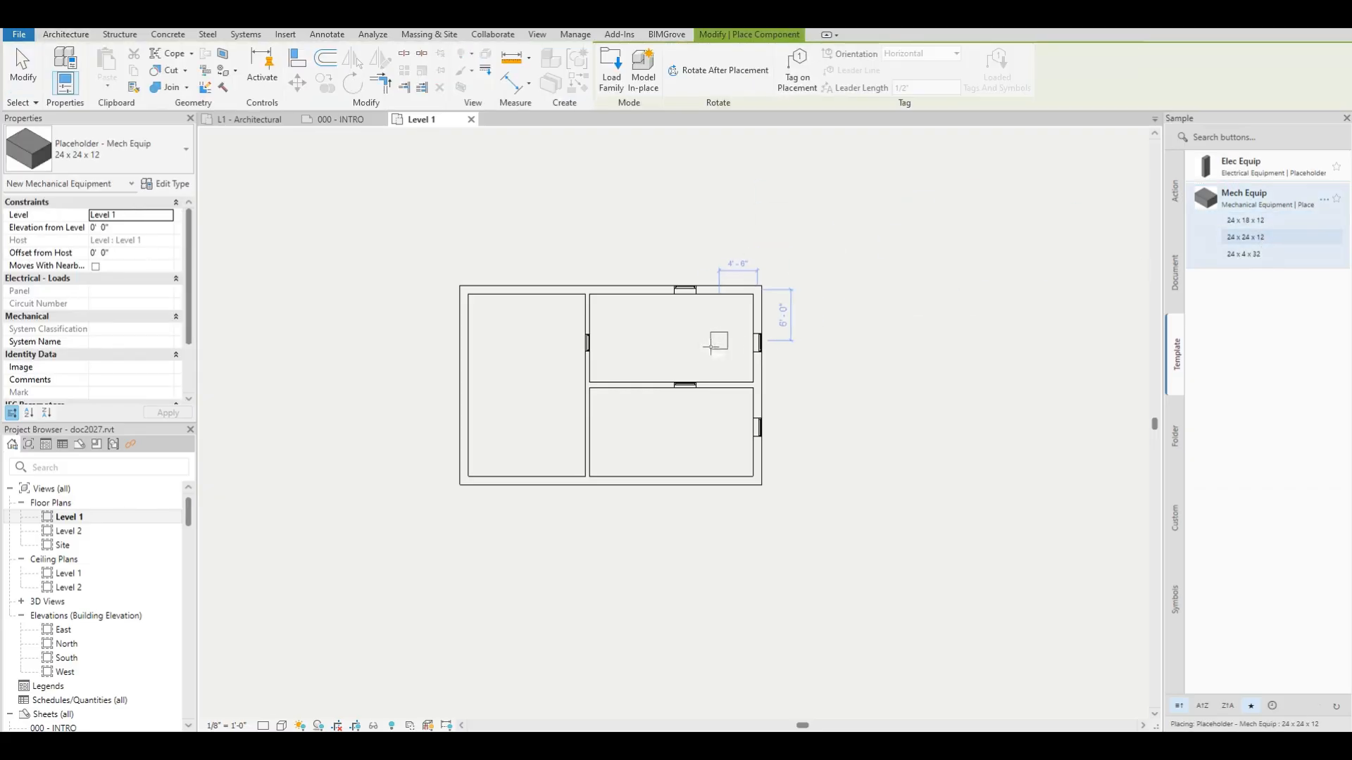
scroll(715, 337, "up", 2)
left_click(719, 330)
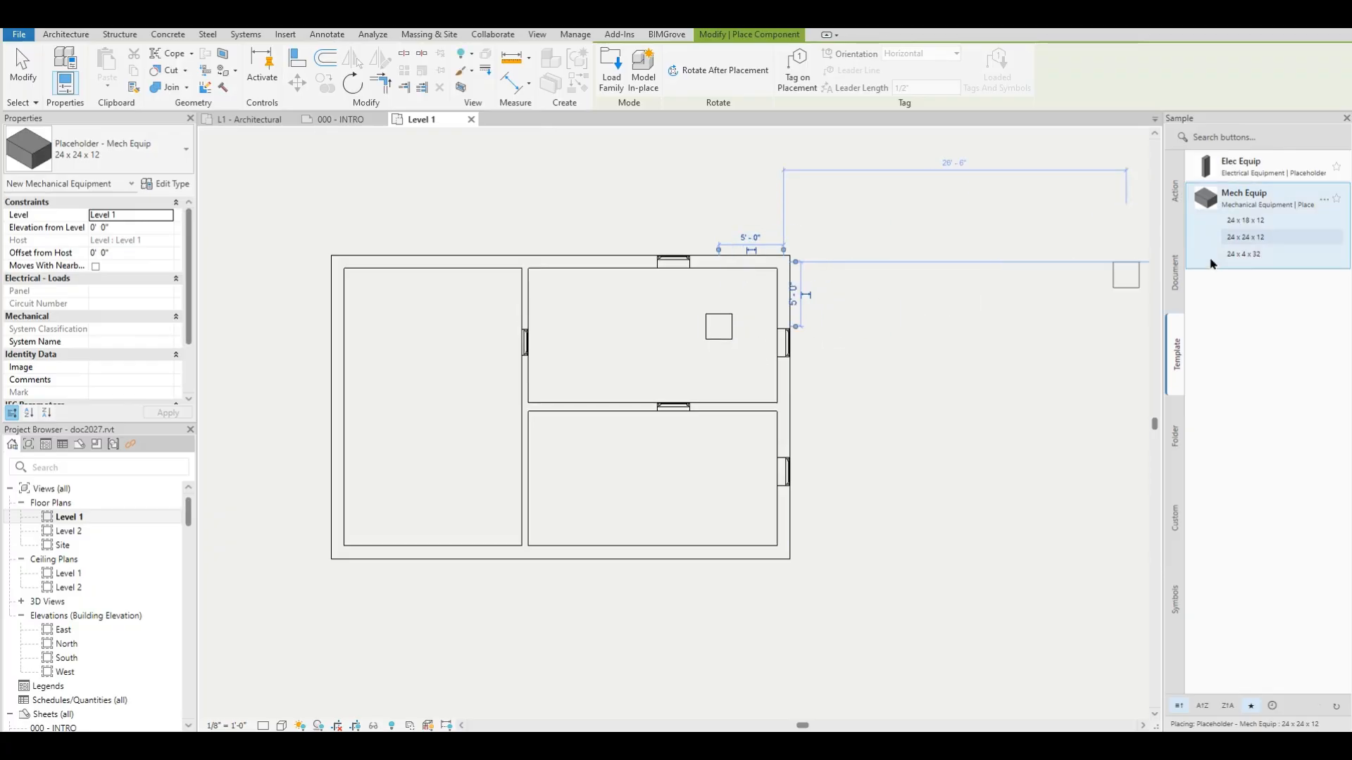
Place a 24 x 4 x 32 Mech Equip below the placed unit and a 24 x 18 x 12 unit above it, about 2'-6" from the upper wall.
left_click(1245, 254)
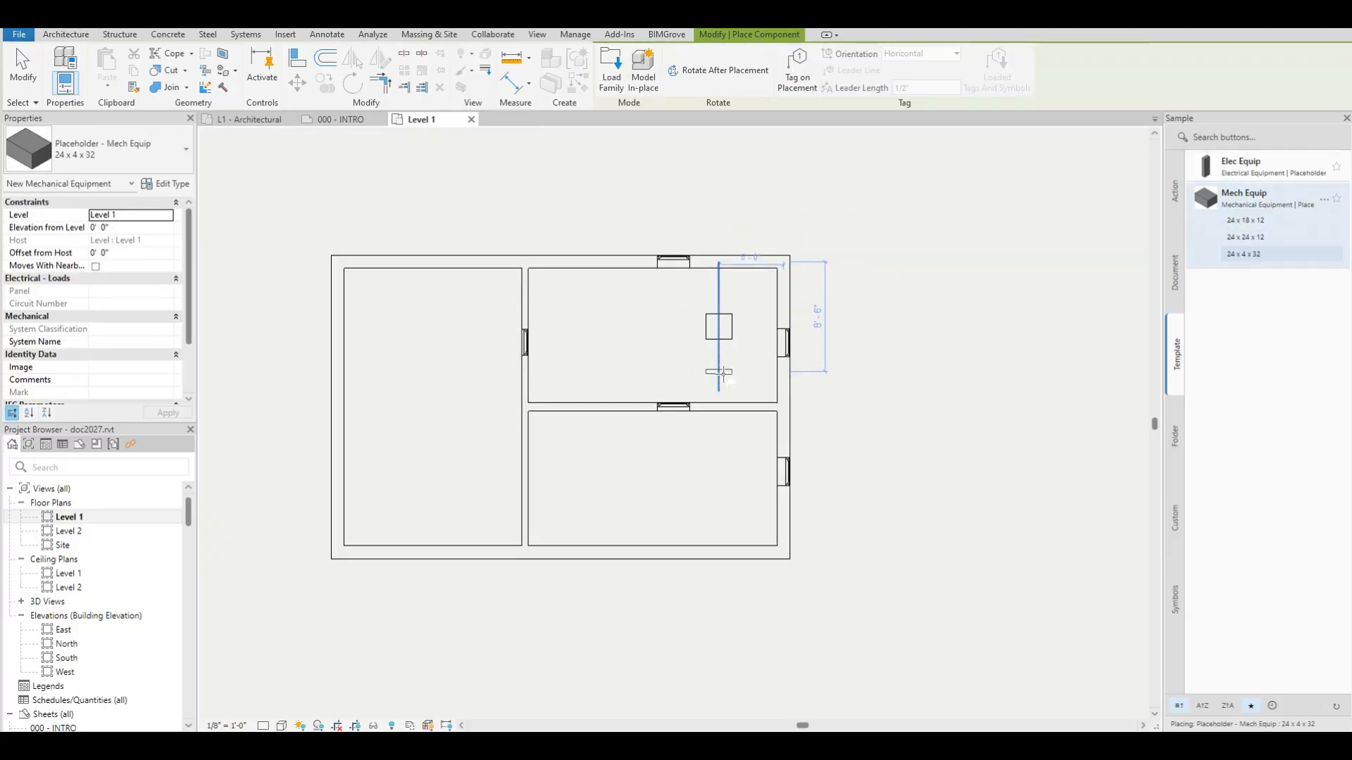
left_click(1245, 220)
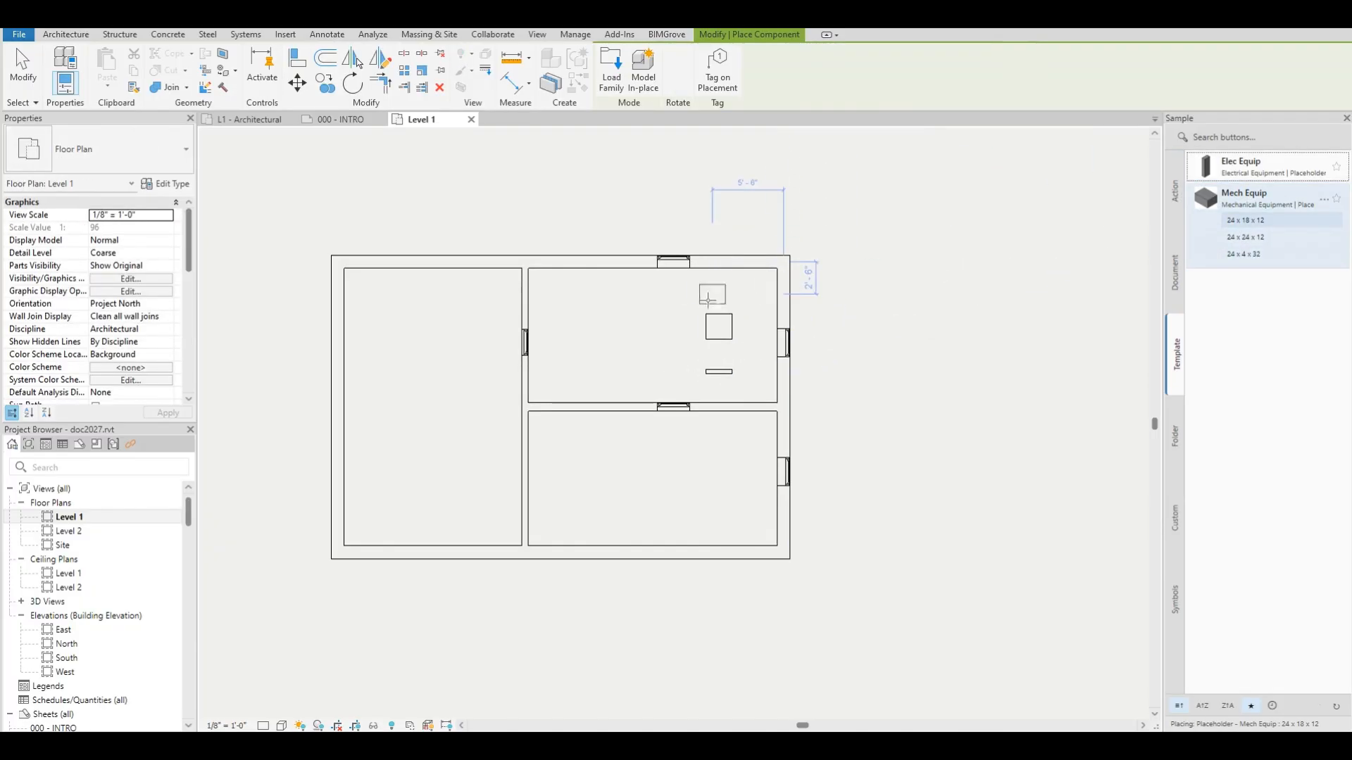
left_click(722, 300)
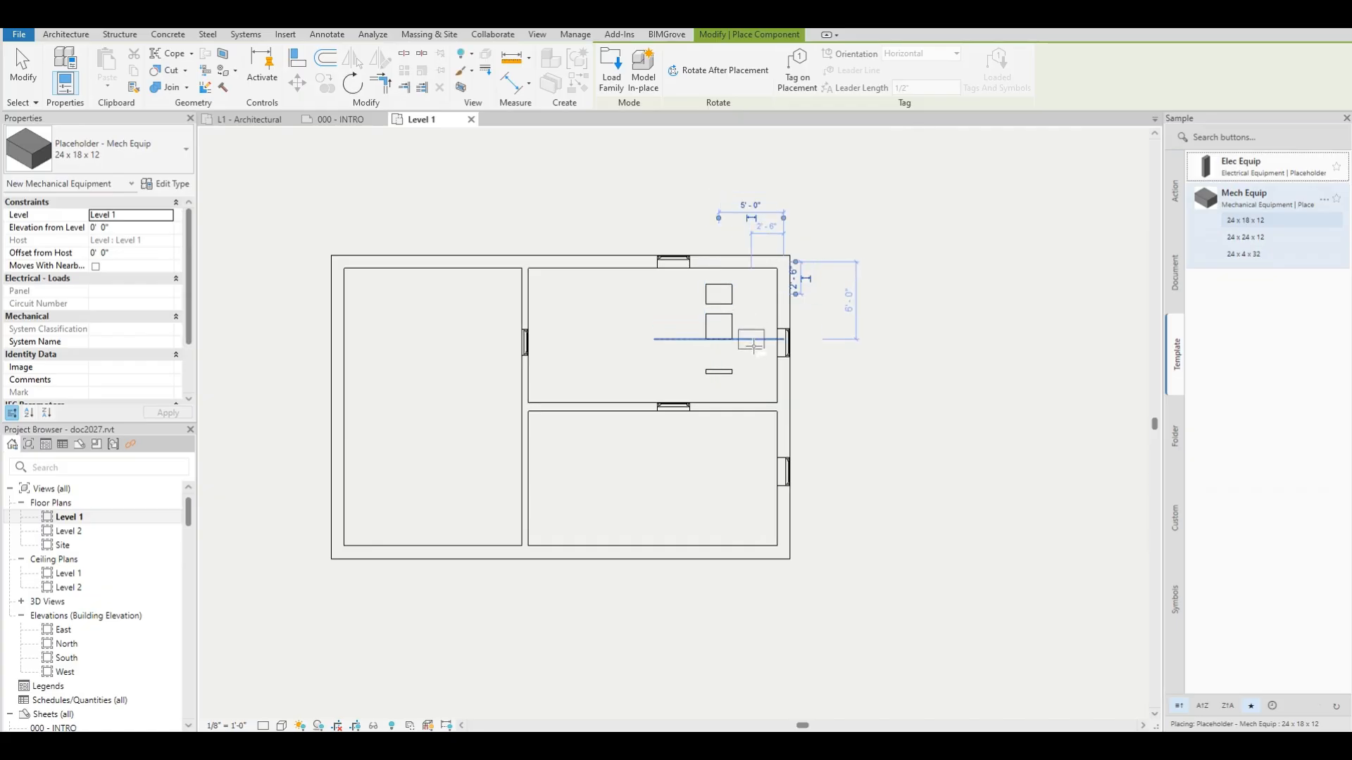
Place two Plbg Fixt.R27 fixtures from the Folder buttons beside the square equipment, one above the other, about 2'-11" from the right exterior wall.
scroll(753, 344, "up", 2)
left_click(1174, 433)
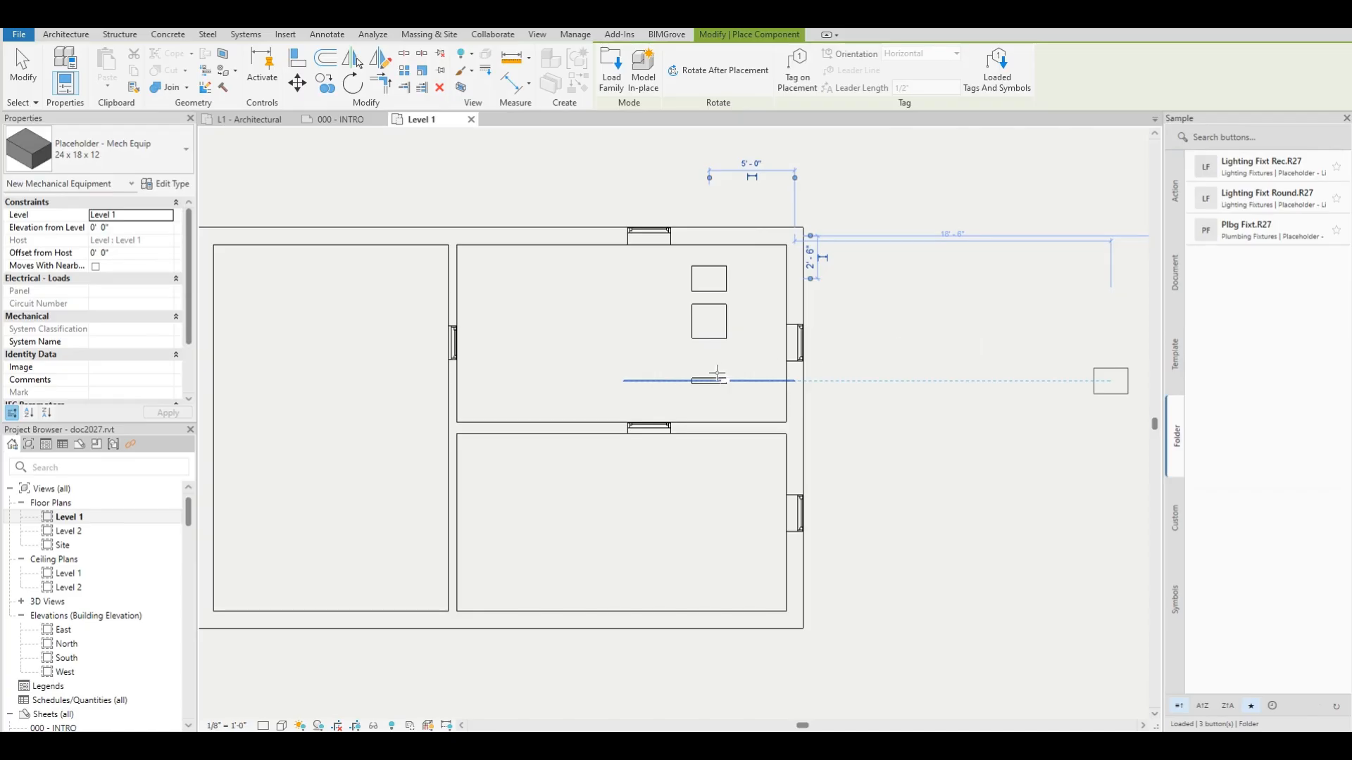
middle_click_drag(822, 352, 883, 328)
scroll(918, 301, "up", 2)
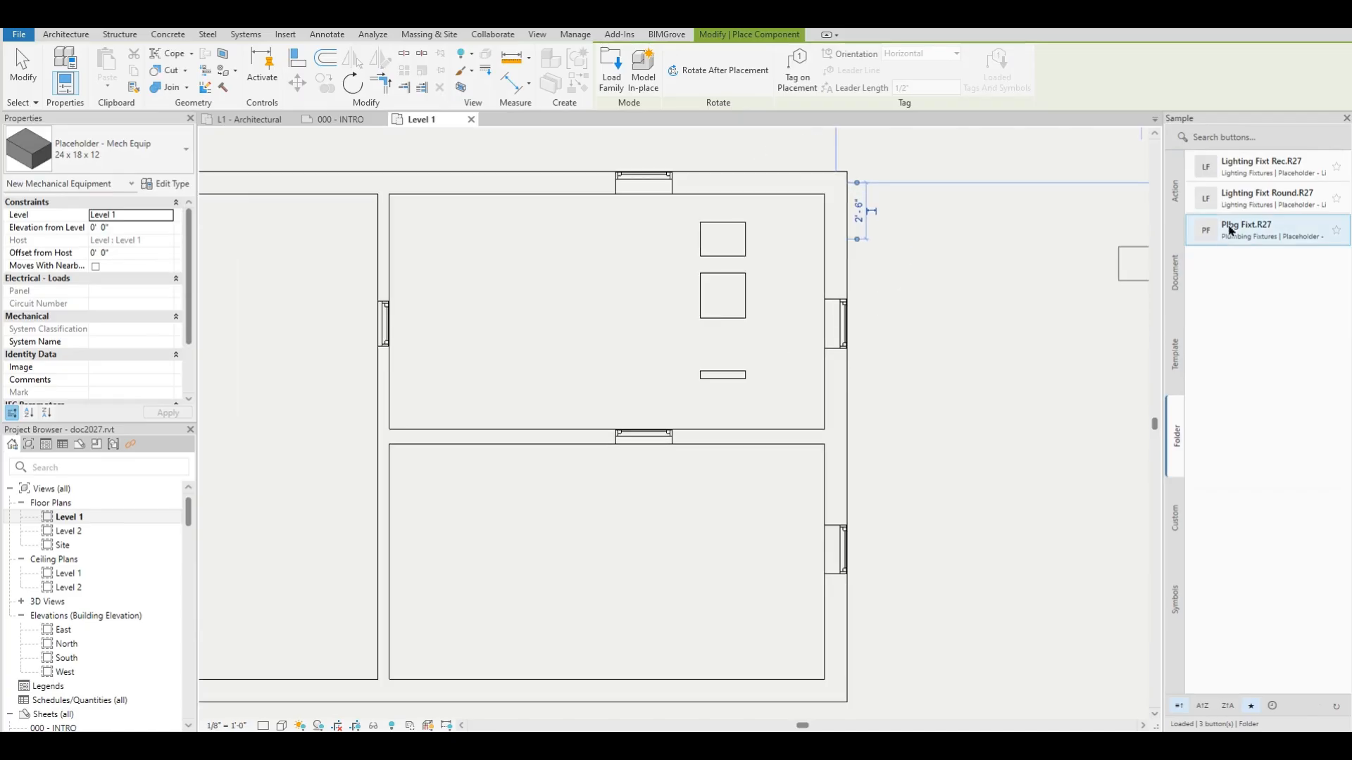
left_click(1245, 225)
scroll(771, 285, "up", 2)
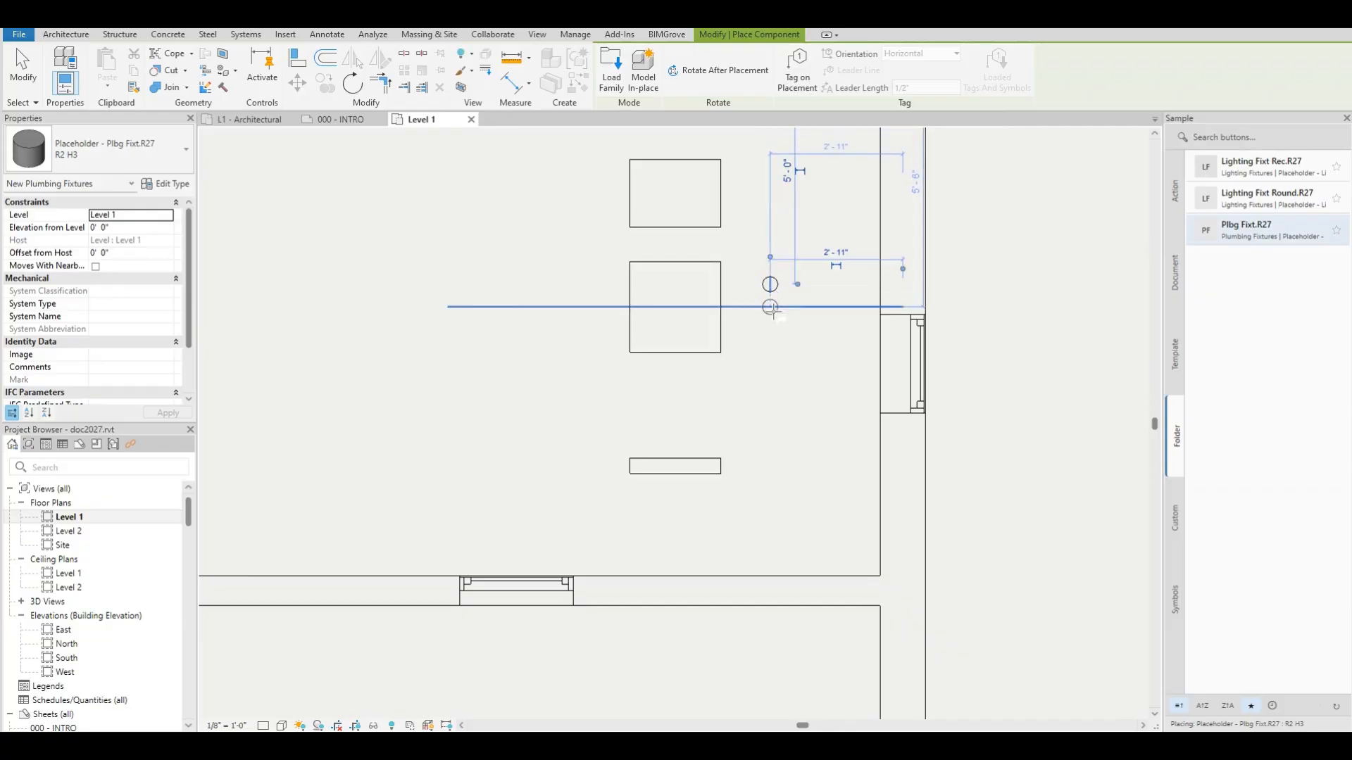
left_click(771, 307)
key("Escape")
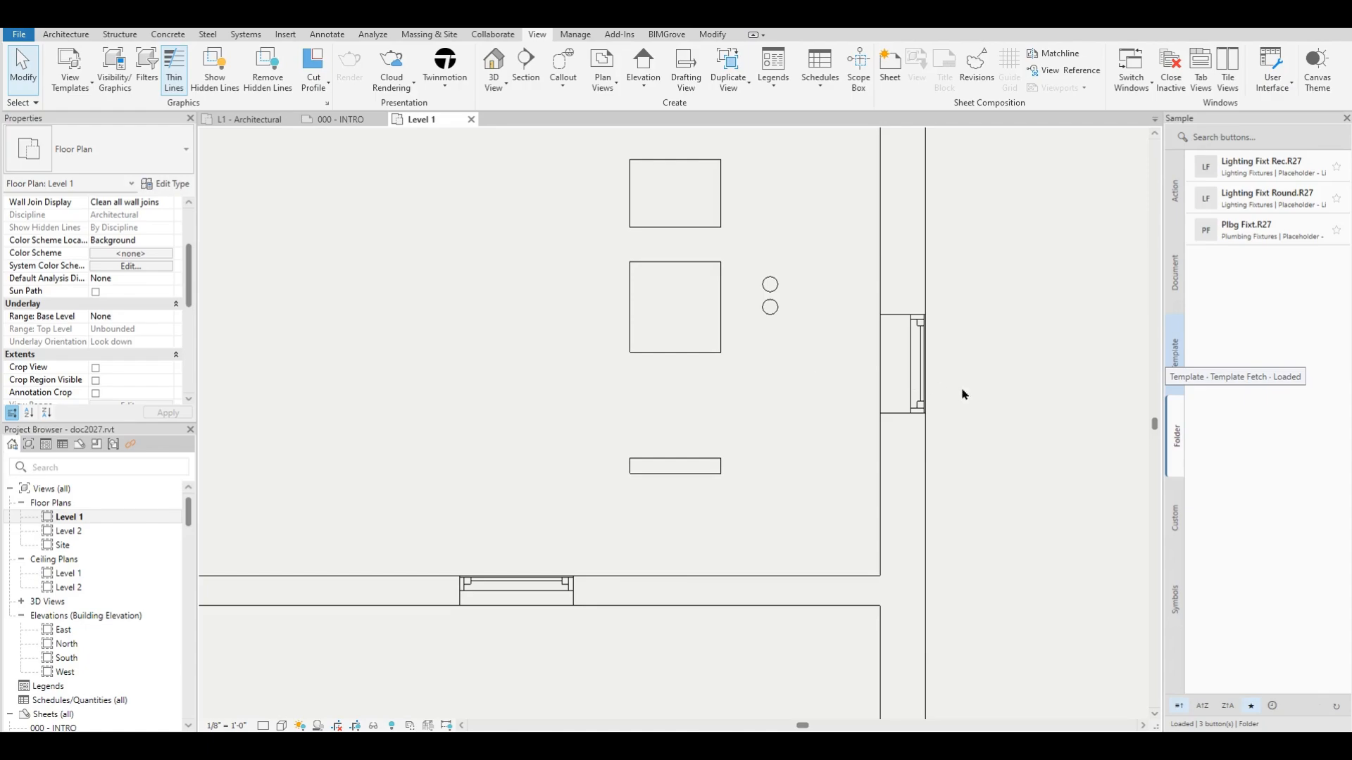
Run the palette's Apply Filter action to apply the Equipment filter to all view templates, and turn off thin lines.
left_click(1180, 524)
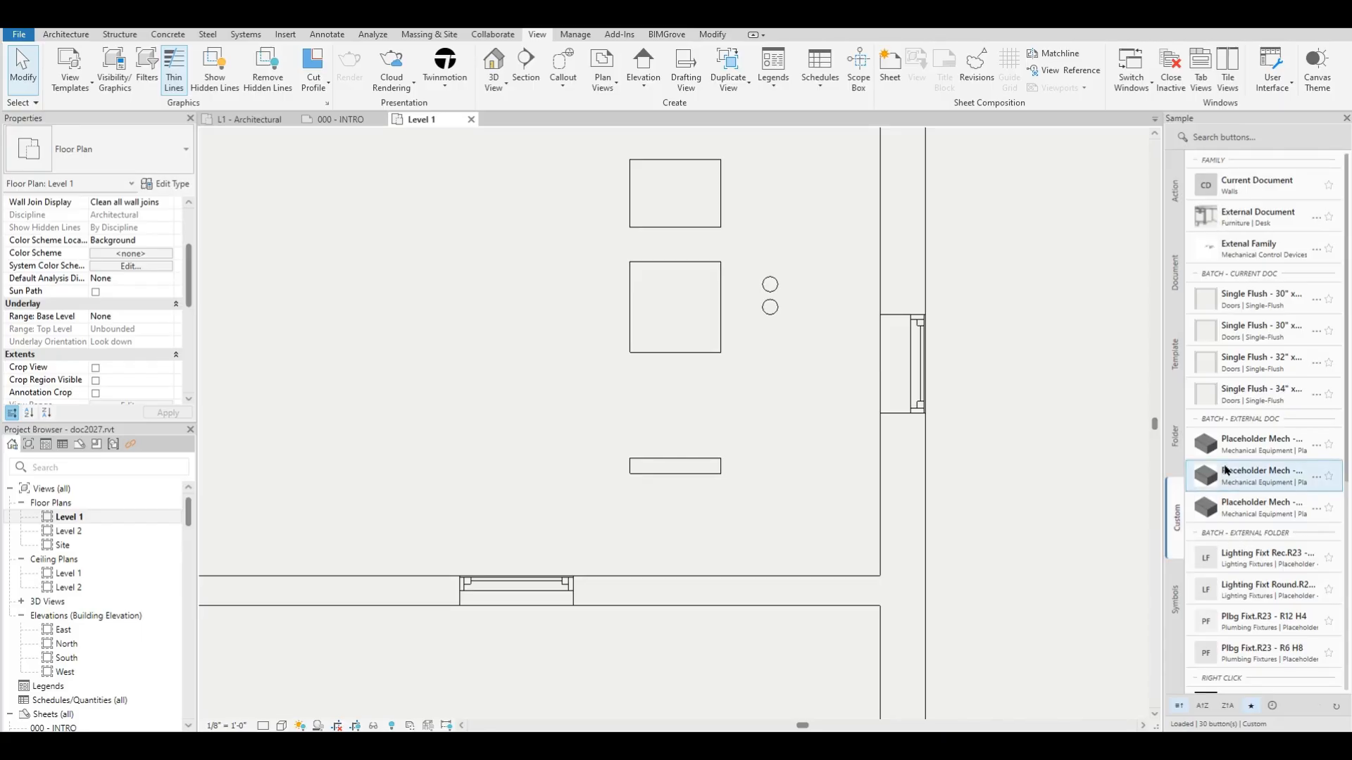
left_click(1179, 226)
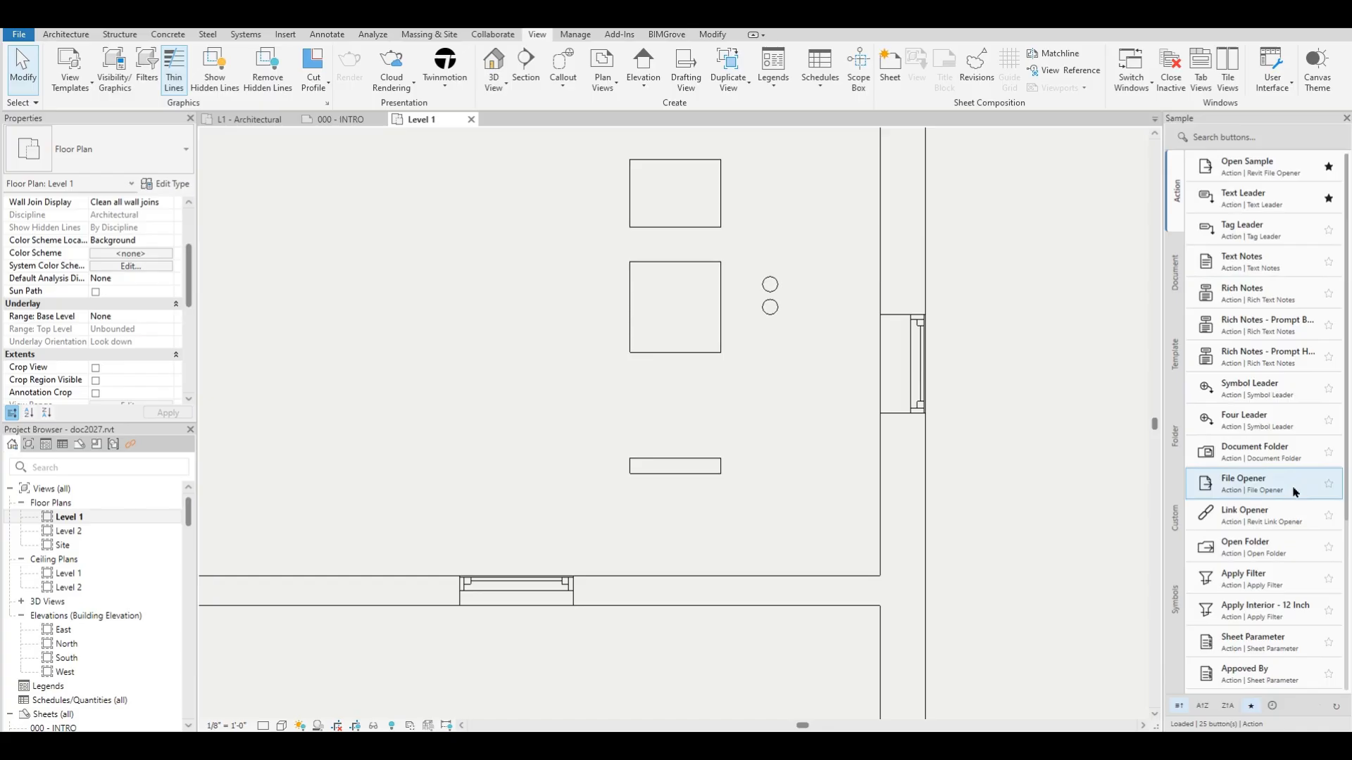
scroll(1278, 535, "down", 5)
scroll(1274, 615, "down", 2)
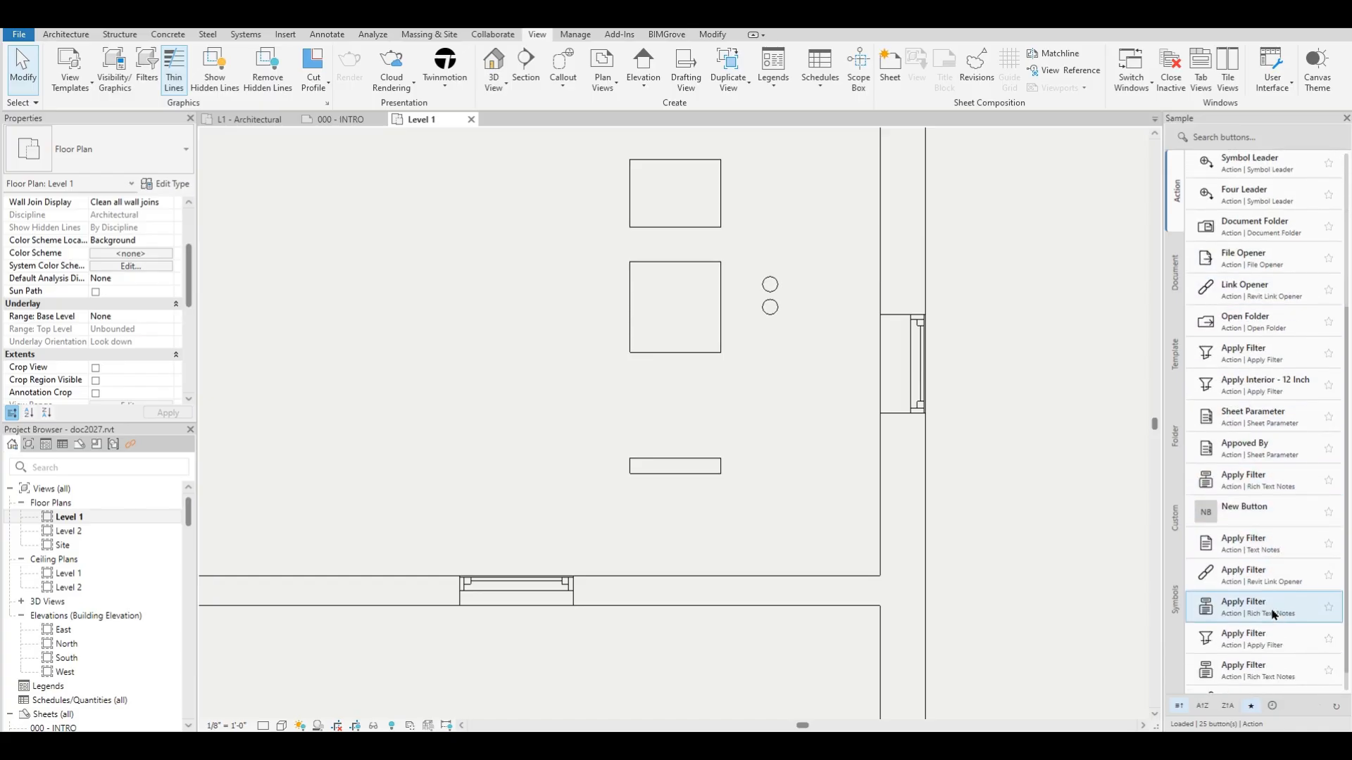
scroll(1269, 579, "up", 1)
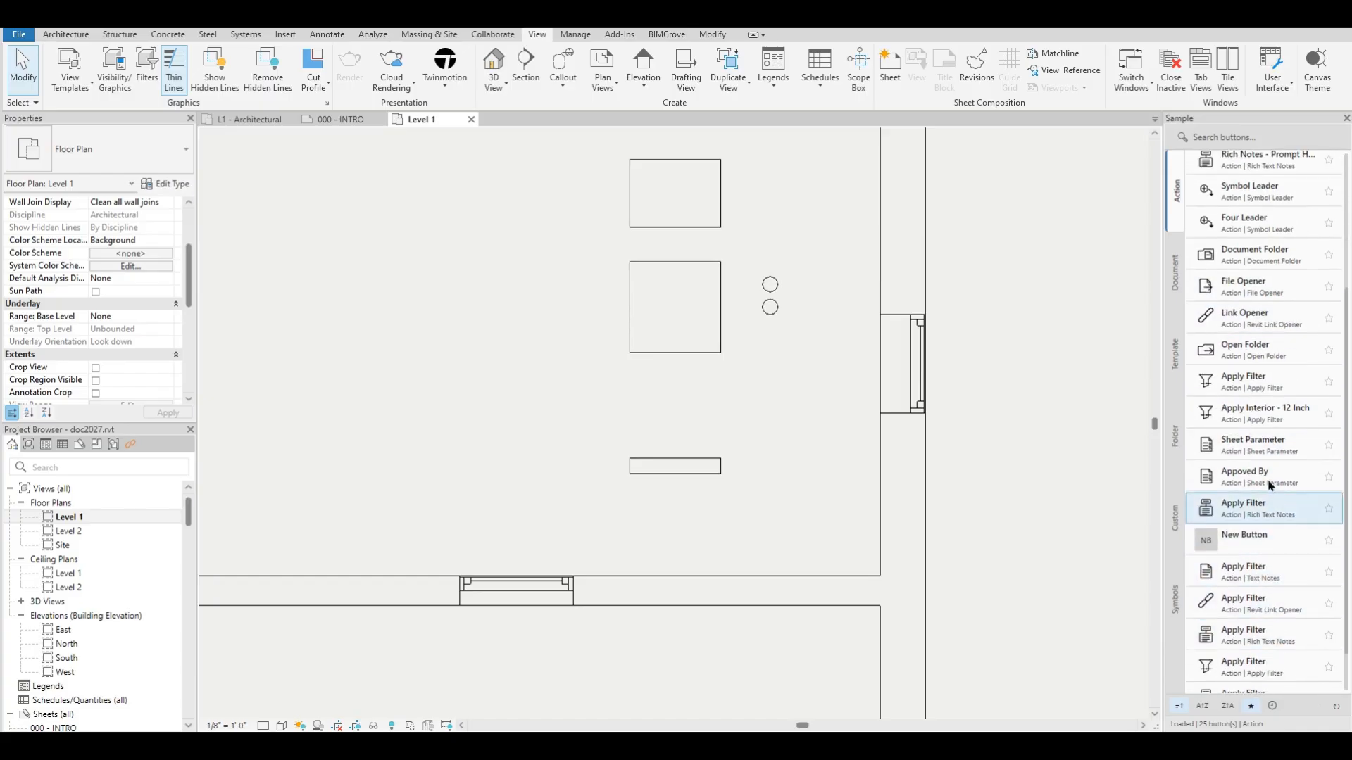
left_click(1287, 381)
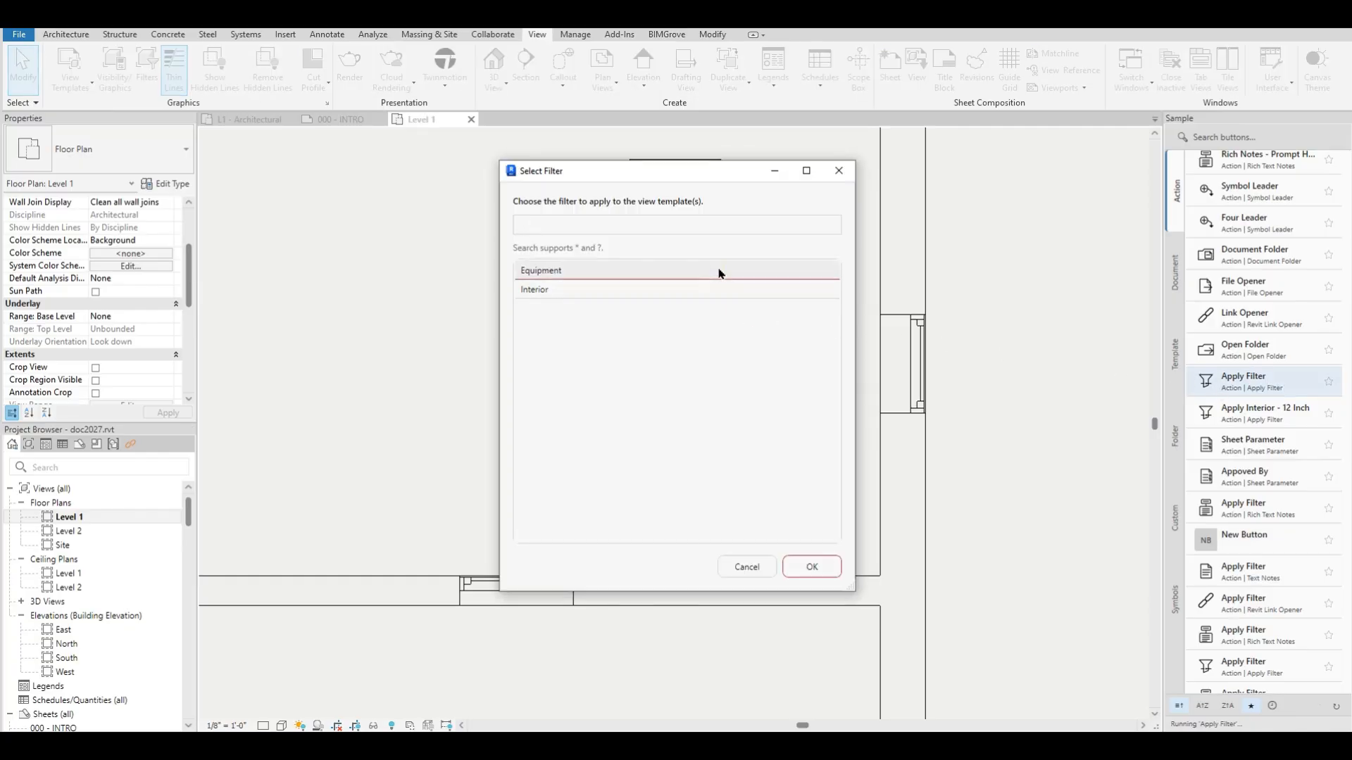
left_click(811, 566)
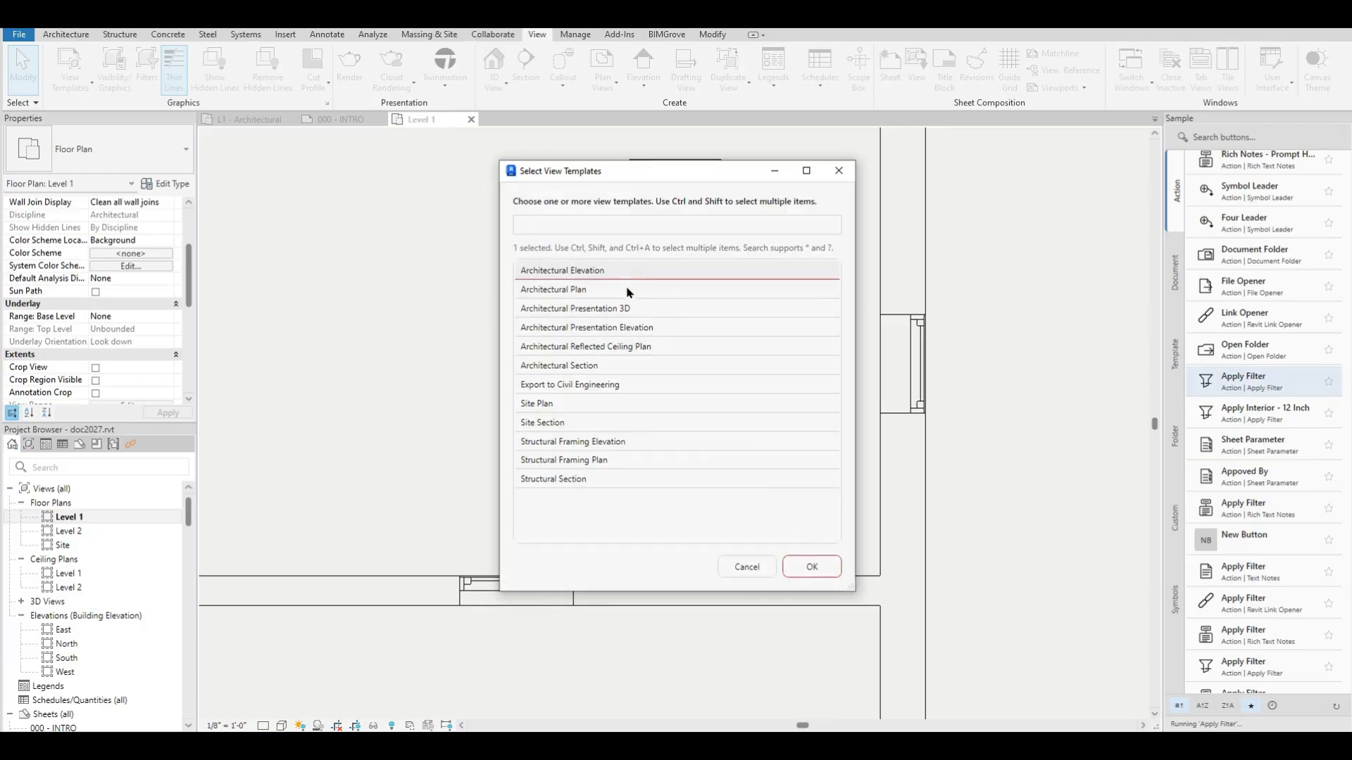
left_click(627, 289)
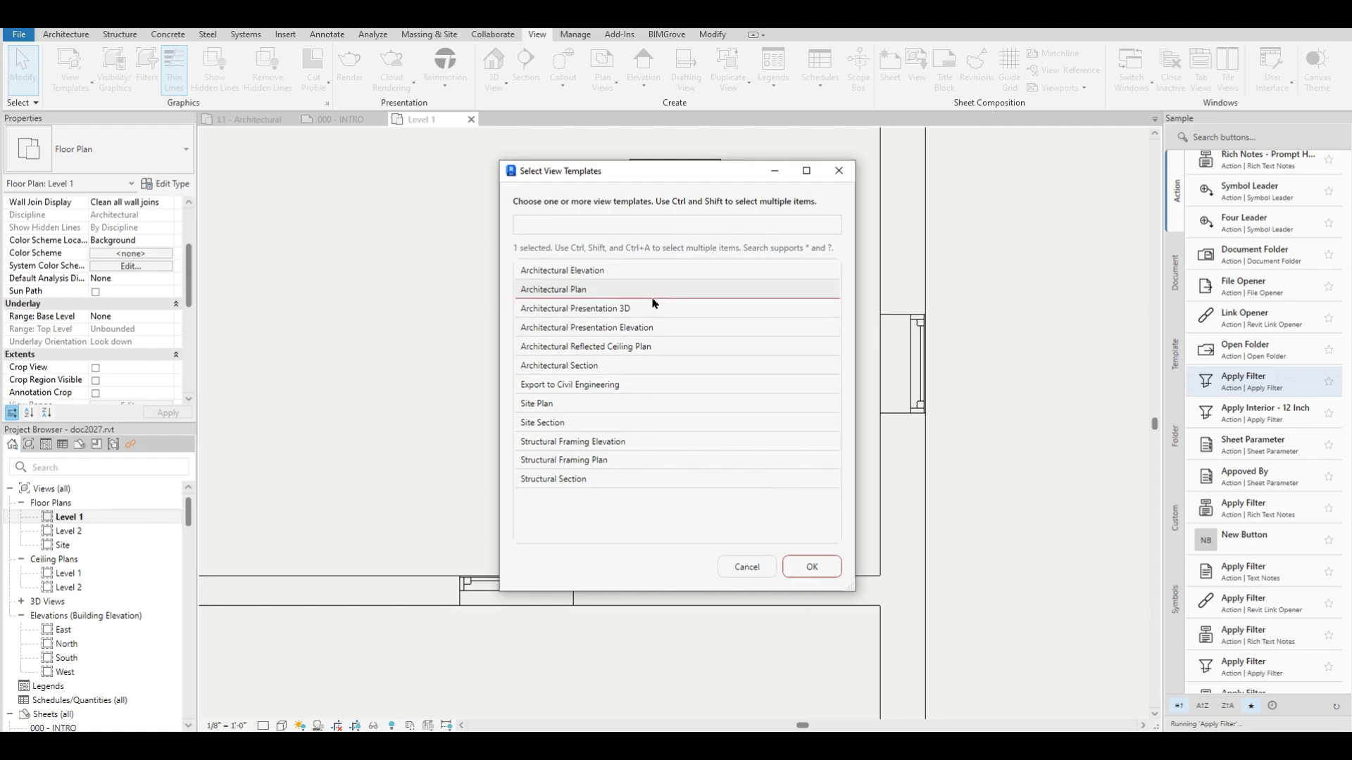
key("ctrl+a")
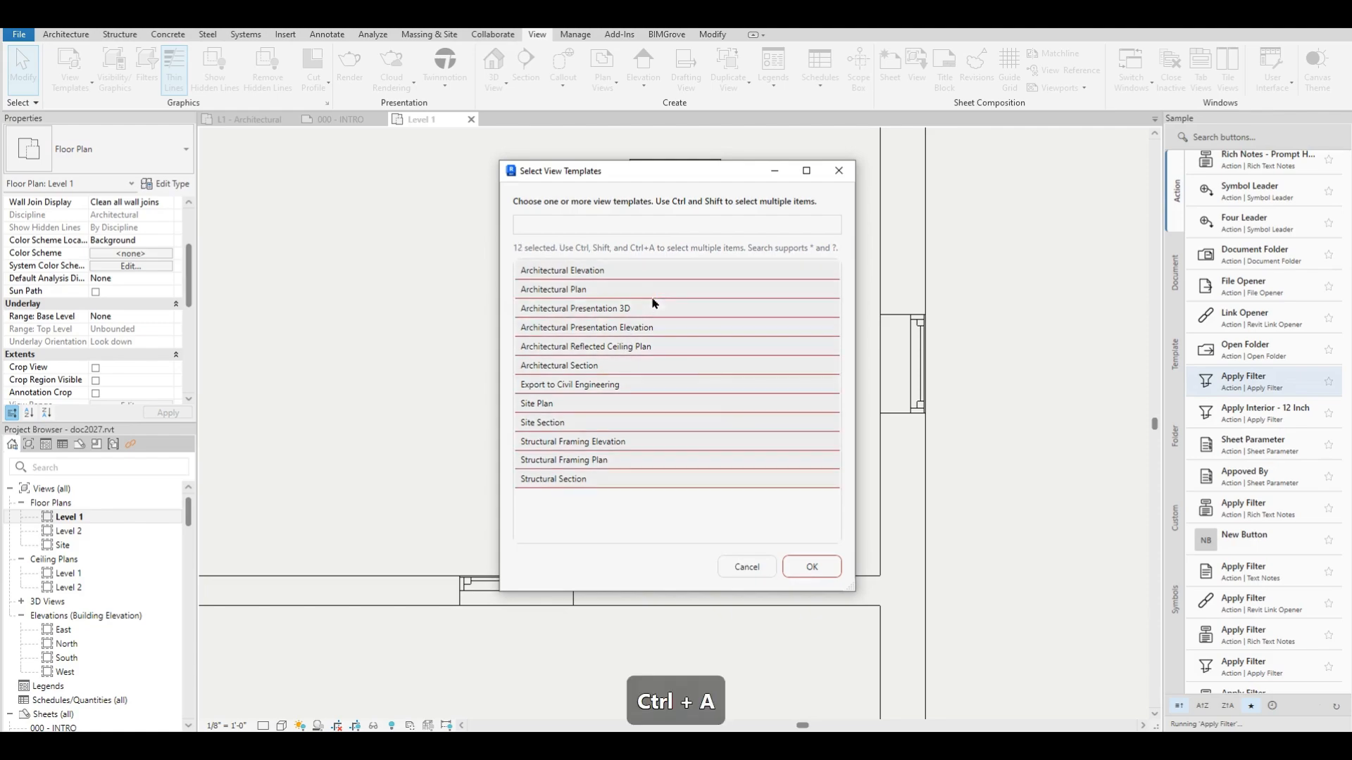
left_click(810, 568)
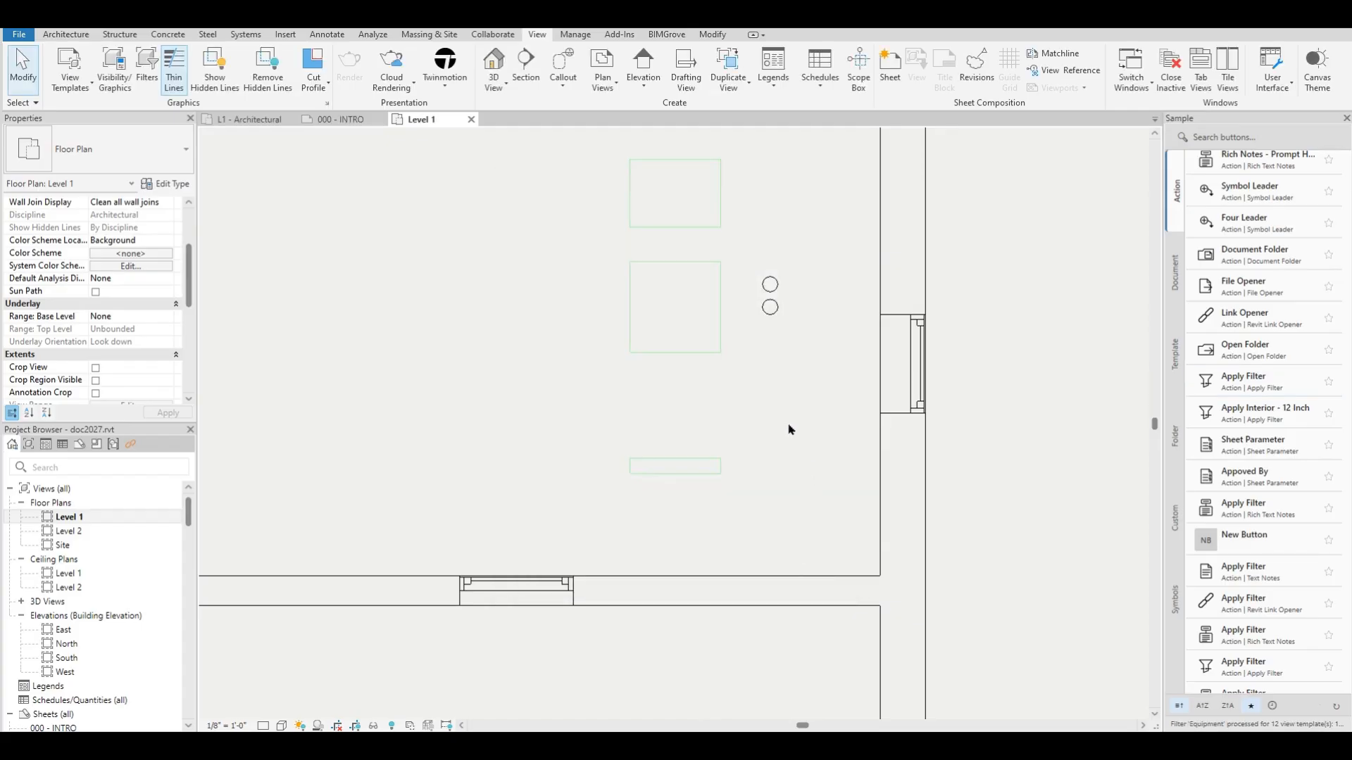
key("t")
key("l")
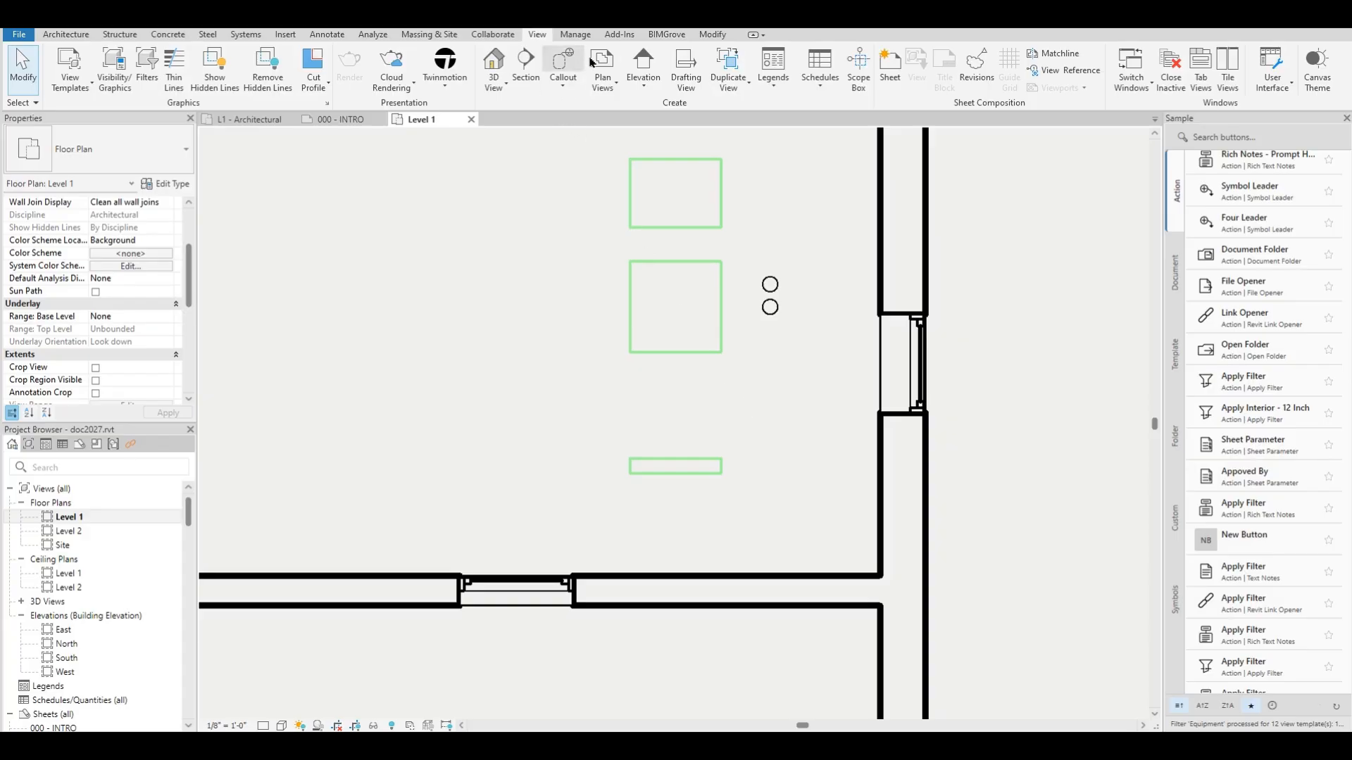
Review the Apply Filter button's prompt, color and weight settings in the PaletteProject Editor, and close the editor without changes.
left_click(666, 35)
left_click(56, 62)
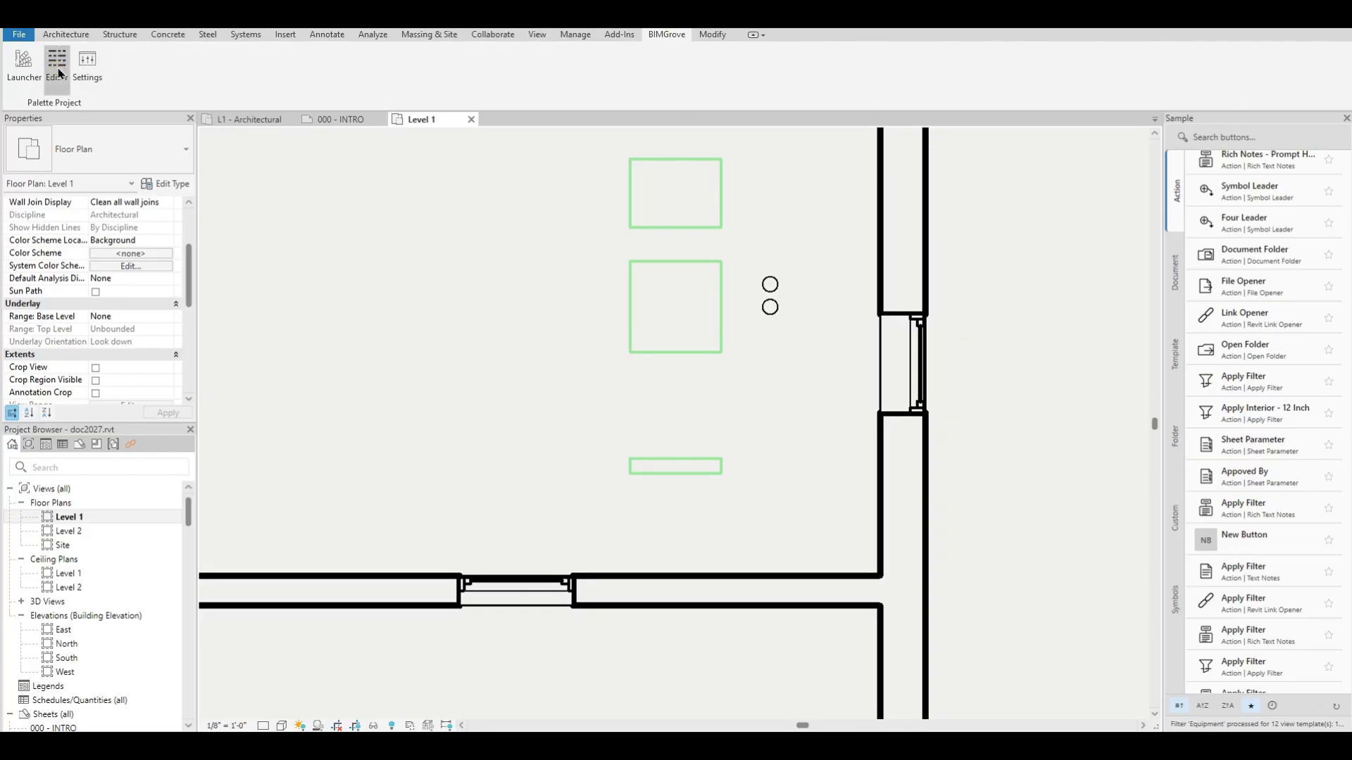
scroll(498, 392, "down", 4)
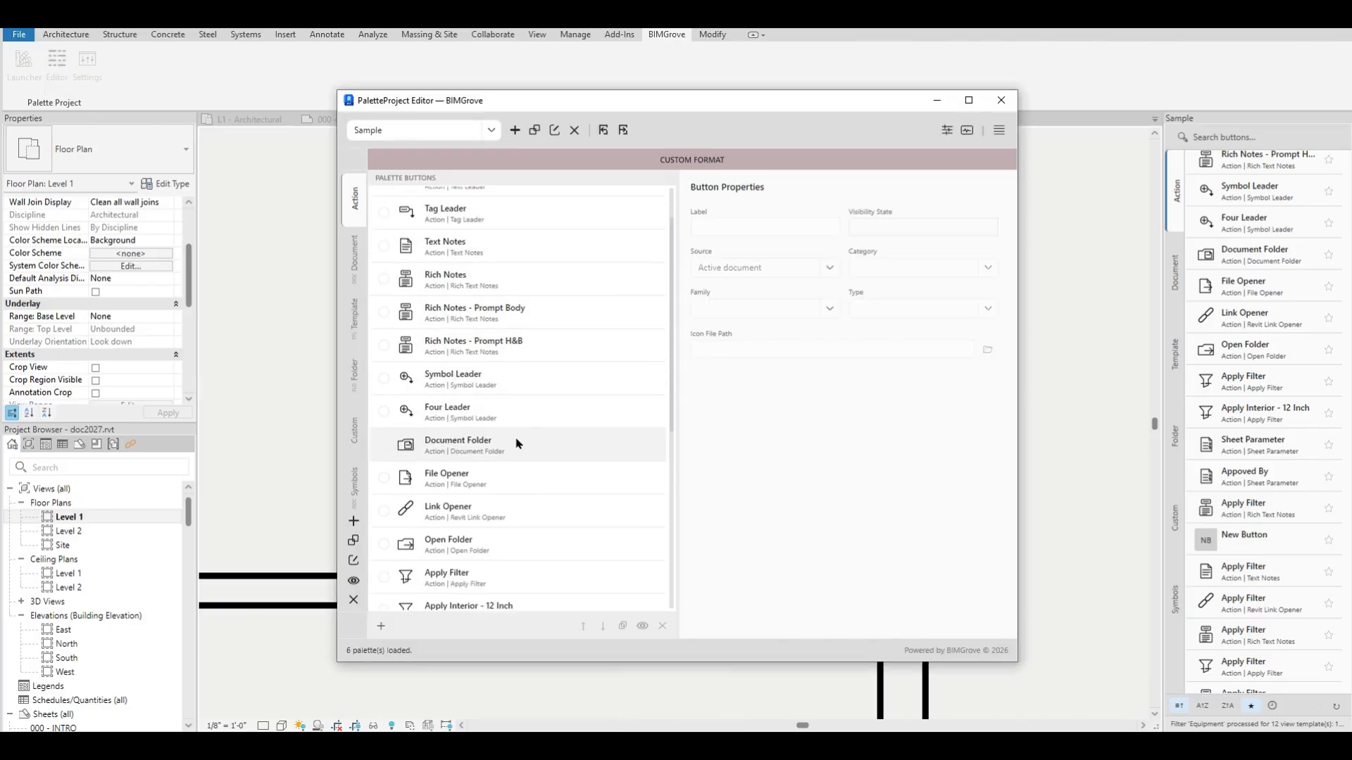
left_click(494, 487)
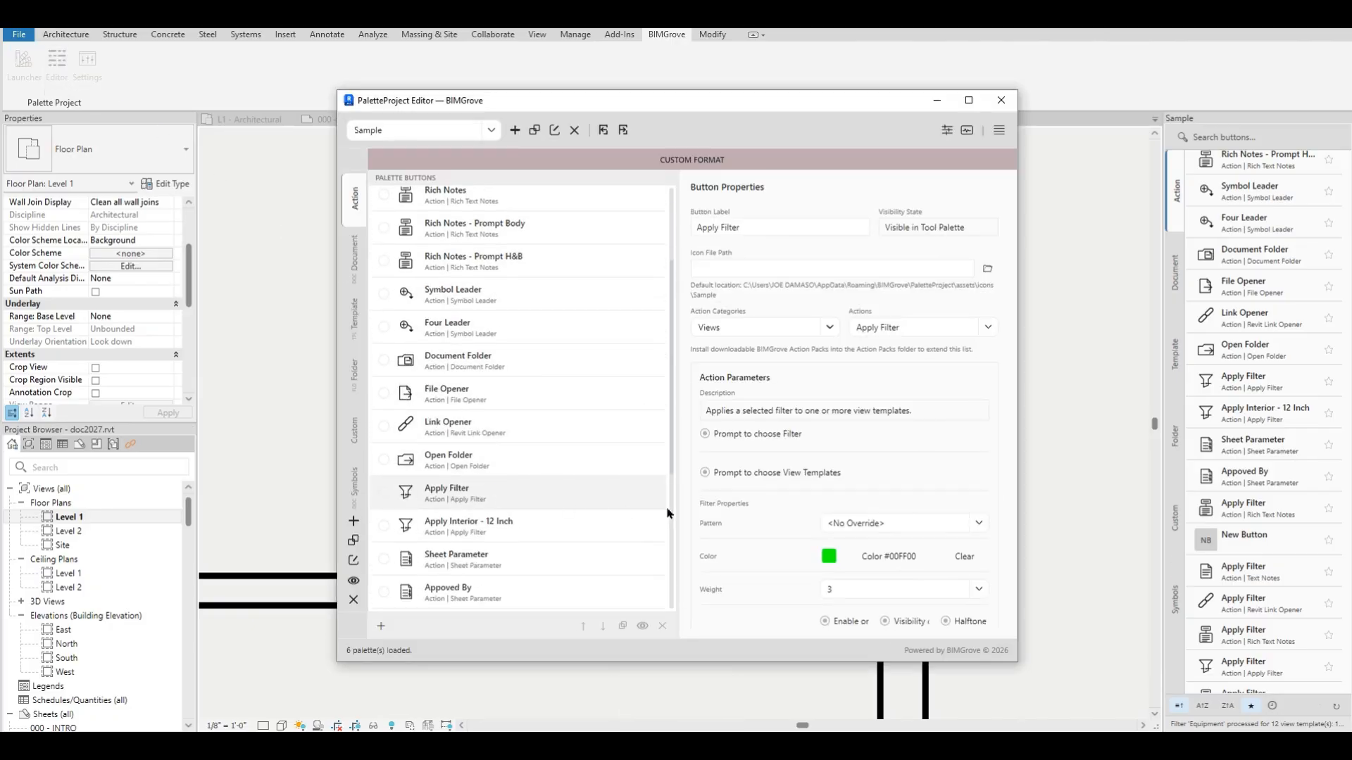
scroll(855, 509, "down", 1)
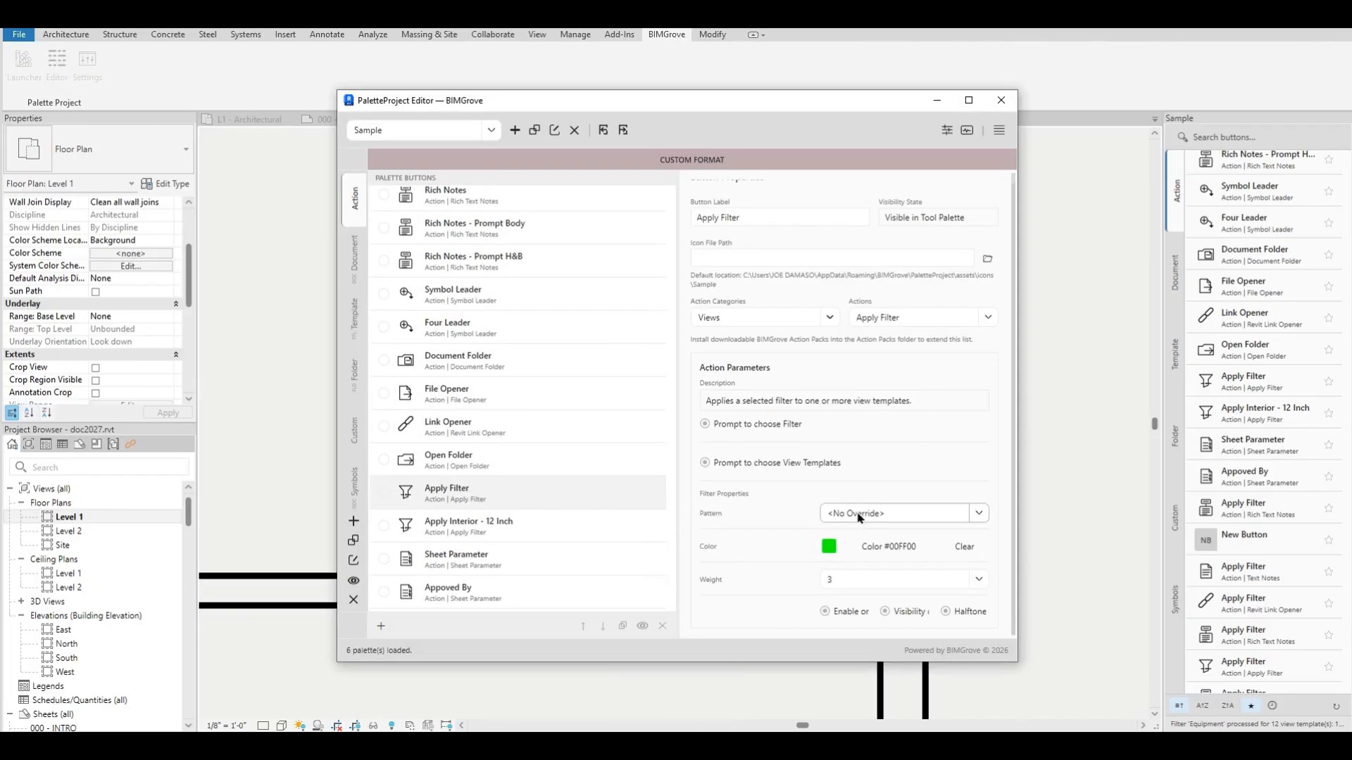
left_click(894, 553)
left_click(803, 504)
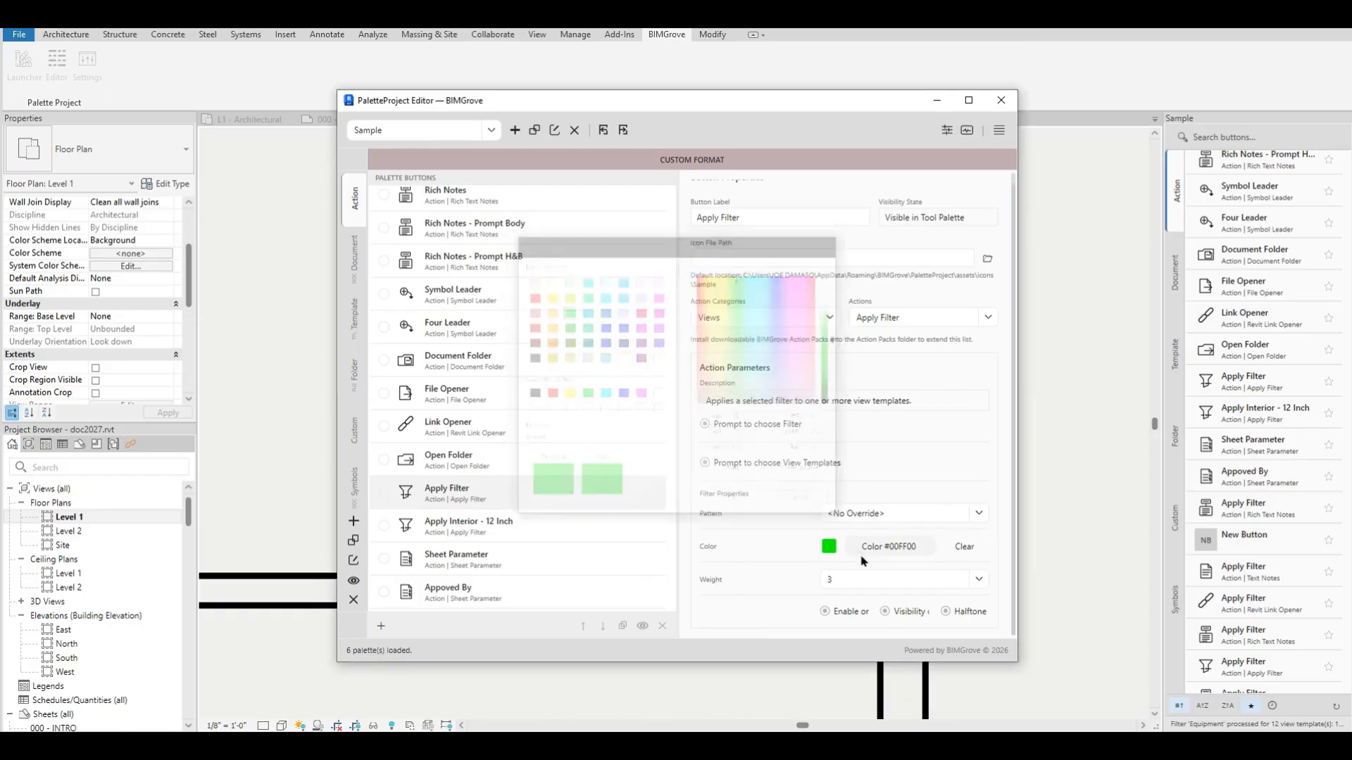
left_click(978, 580)
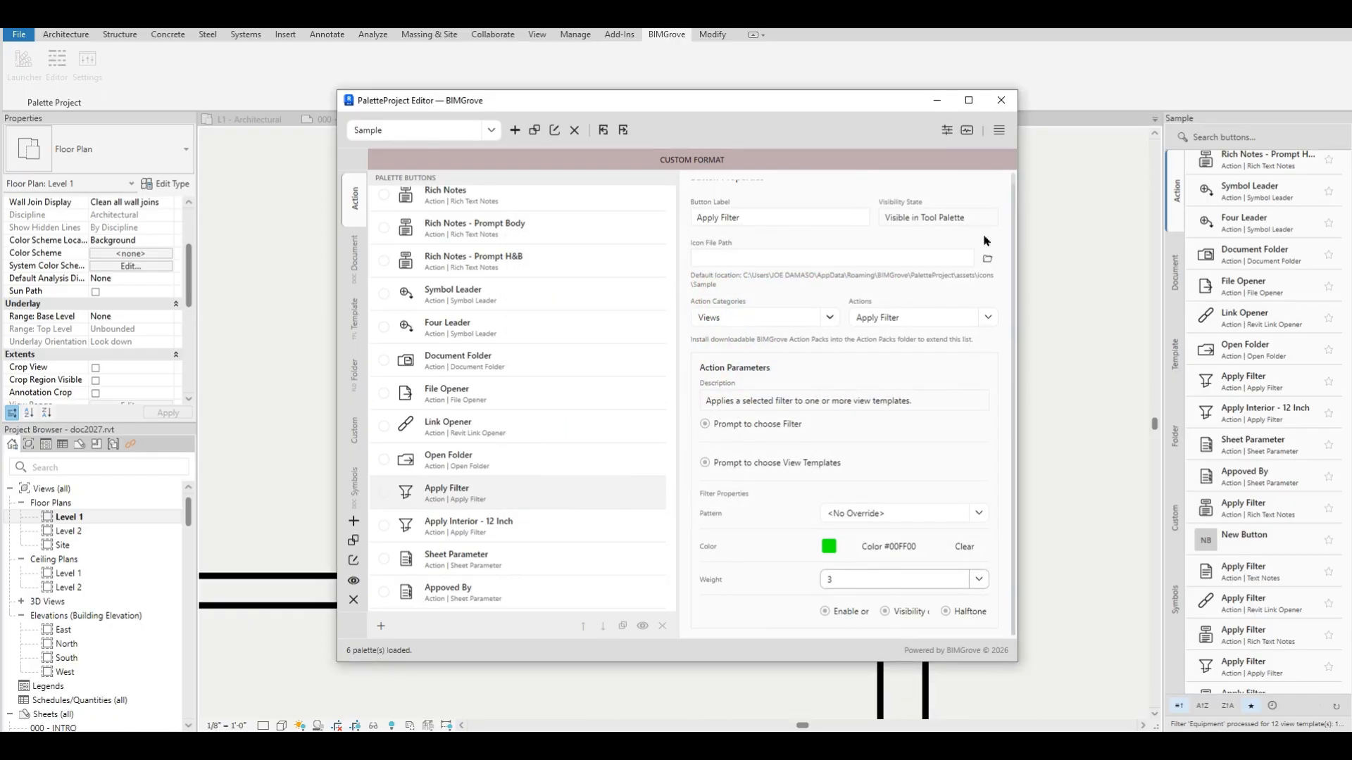
left_click(1001, 100)
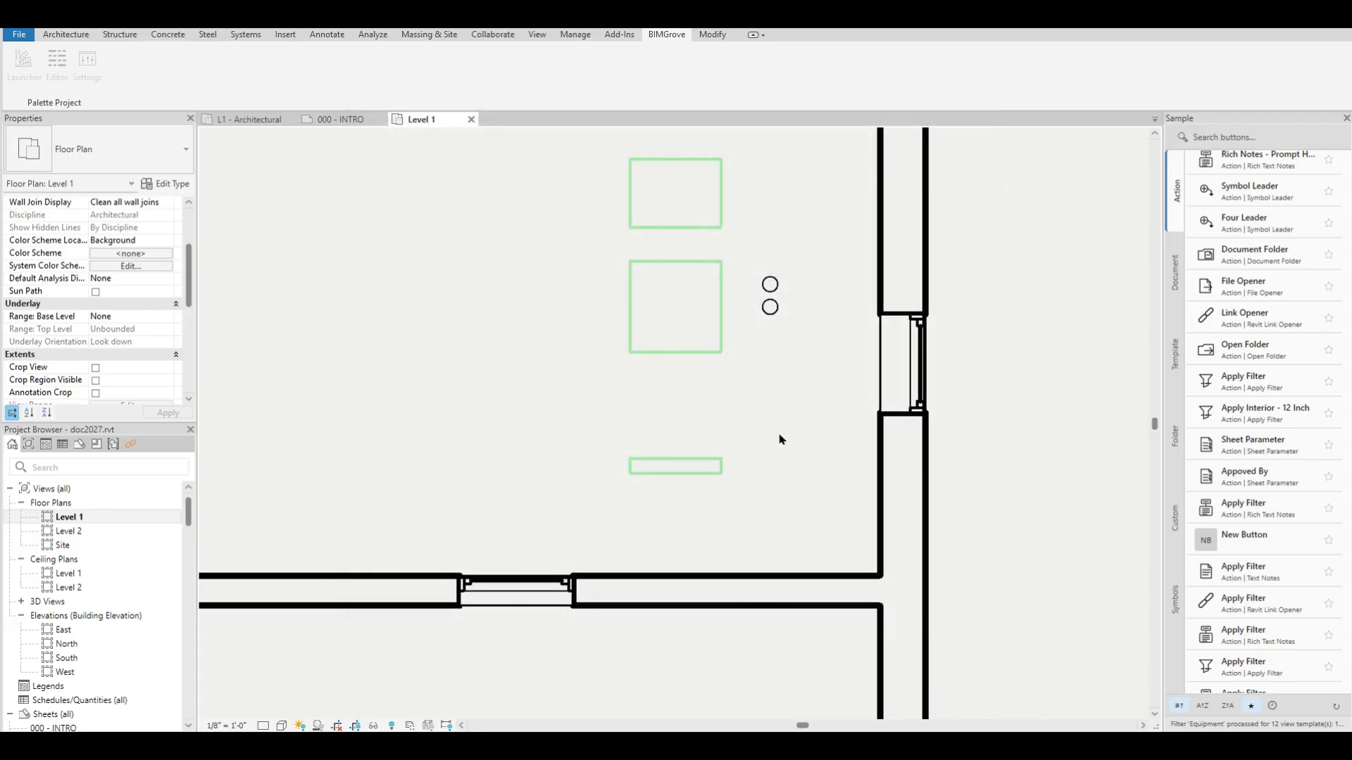